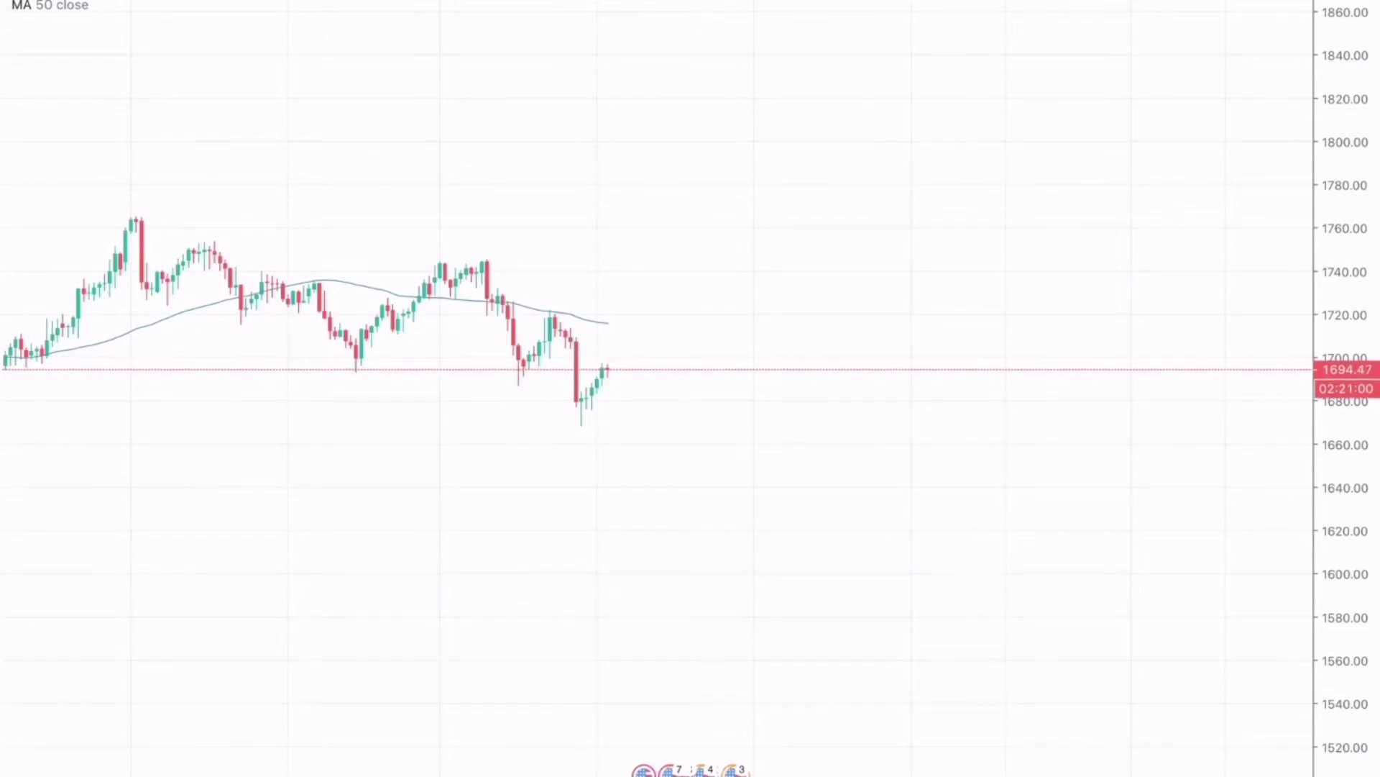
# Step: Draw a rising trend line from the latest swing low near 1668 up to about 1750, ahead of the current candles
pyautogui.click(1356, 41)
pyautogui.click(1249, 385)
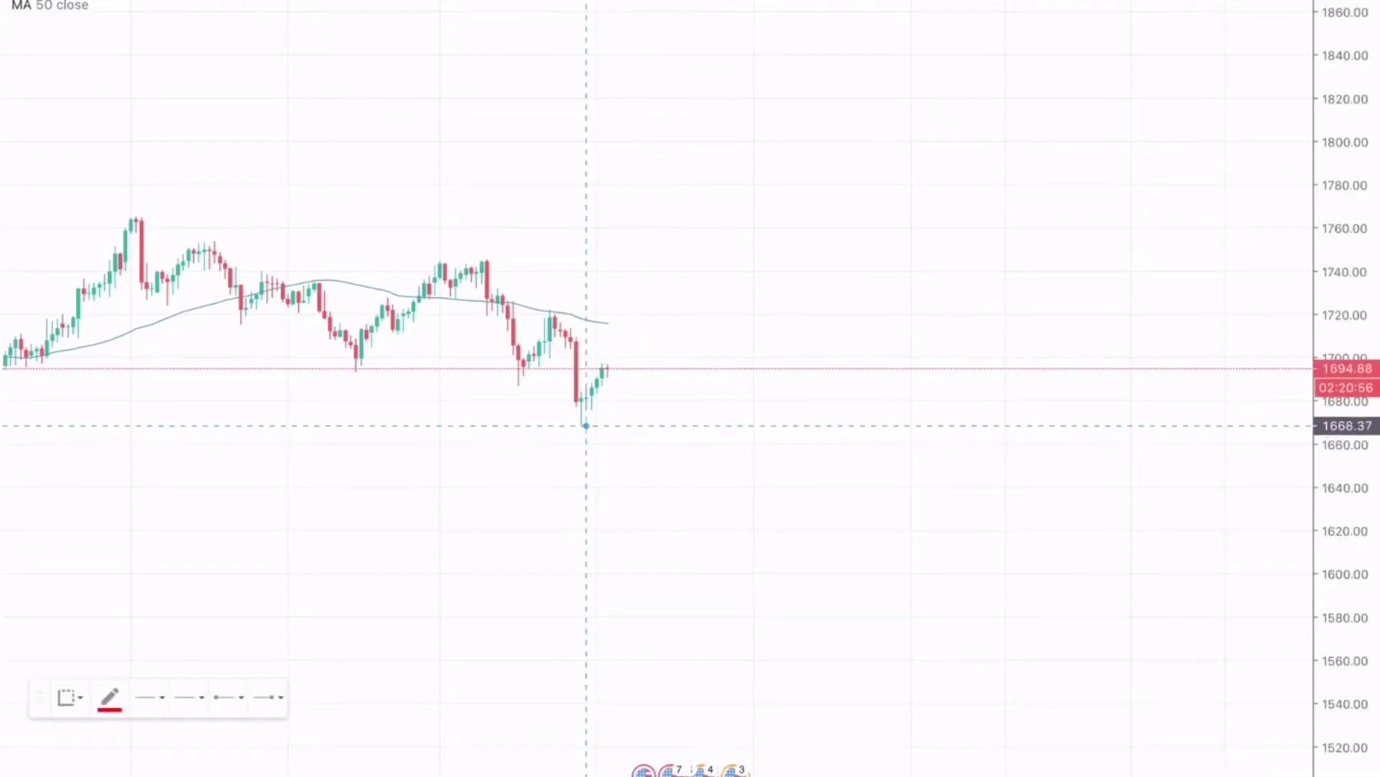
pyautogui.click(581, 426)
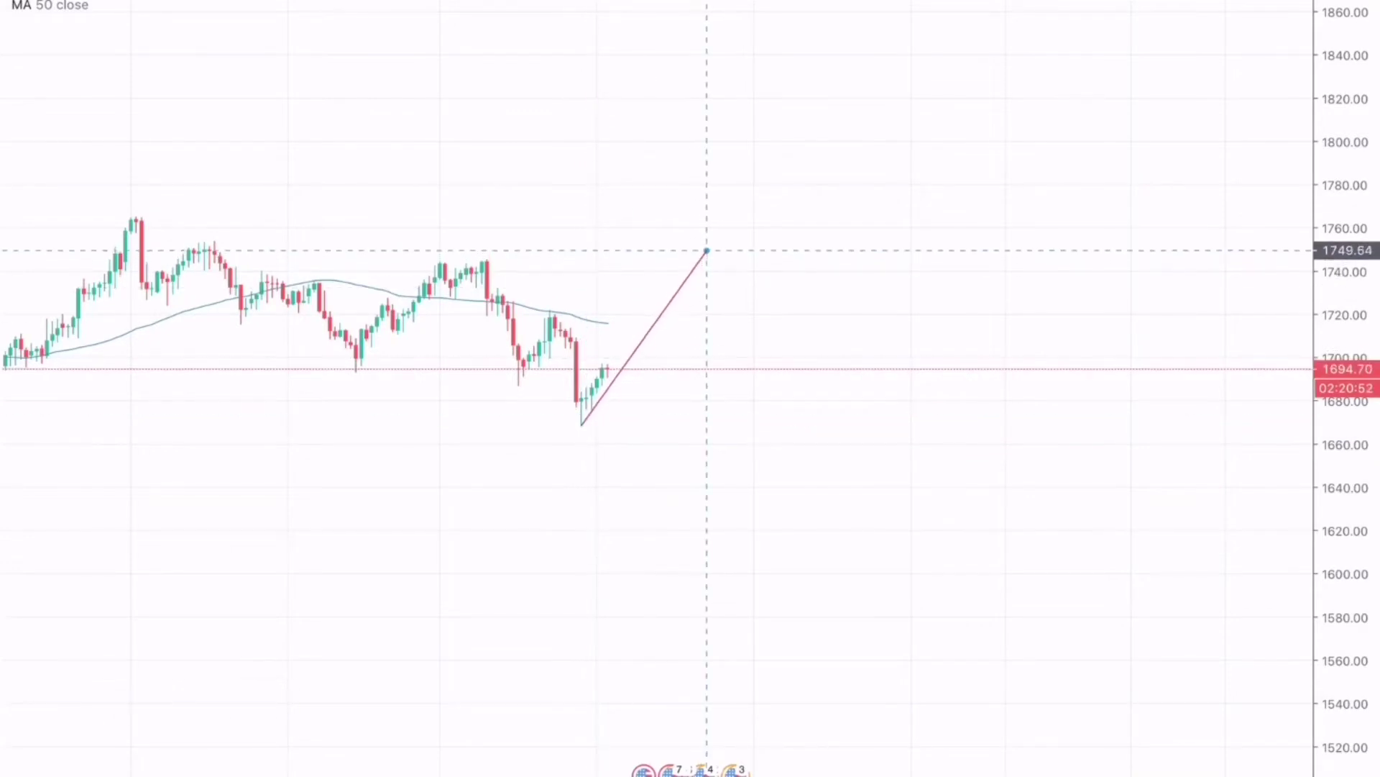
pyautogui.click(707, 251)
# Step: Draw a falling trend line from the swing high near 1745 down to about 1660, crossing the rising line
pyautogui.click(1356, 6)
pyautogui.click(1280, 4)
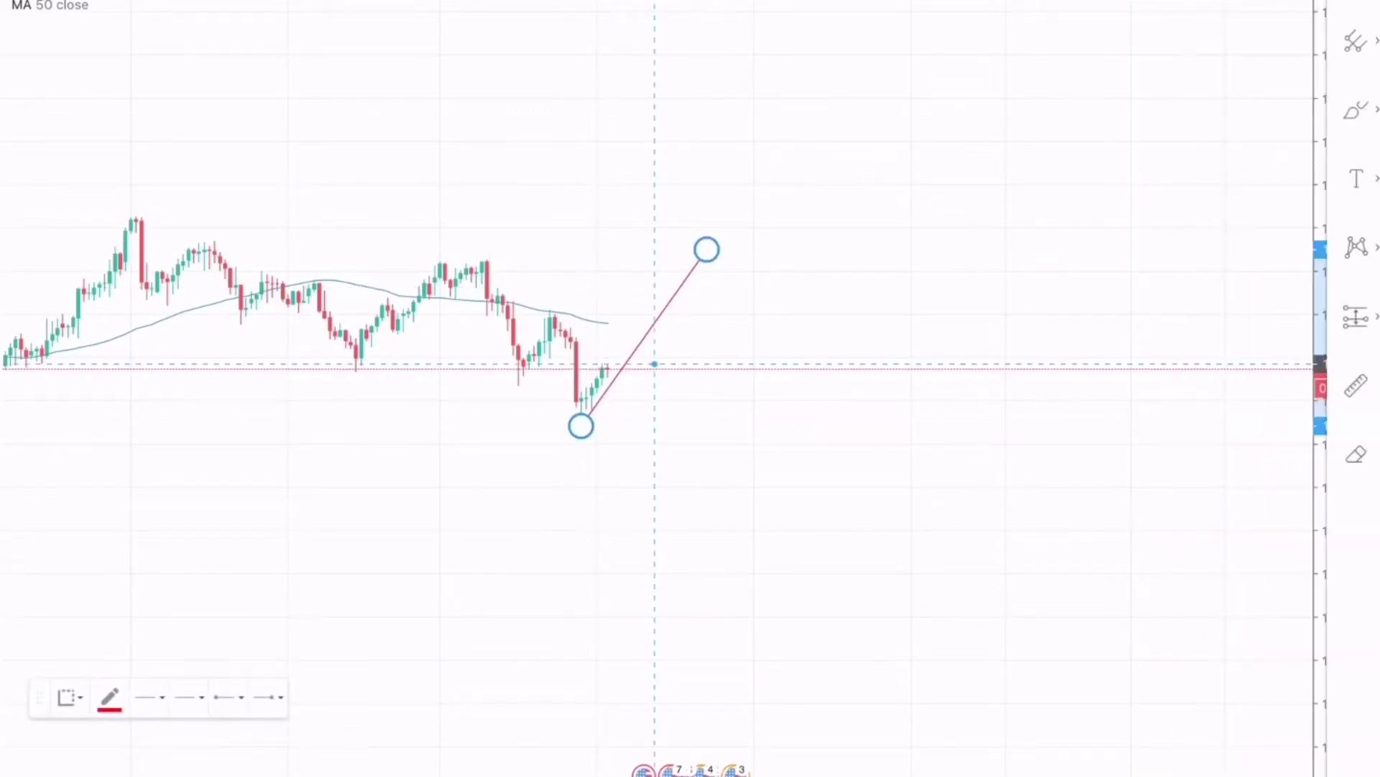
pyautogui.click(487, 261)
pyautogui.moveTo(487, 261); pyautogui.dragTo(728, 446)
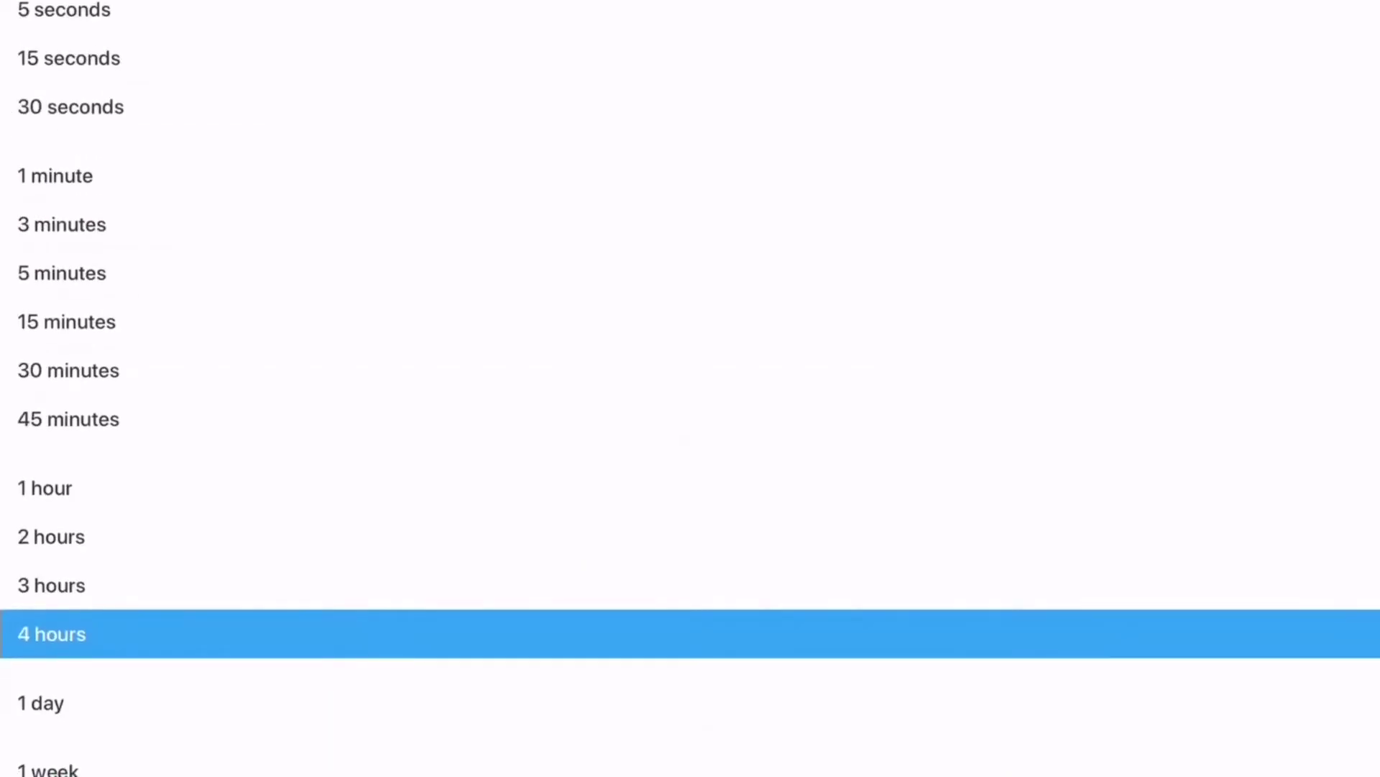
# Step: Switch the chart to the 1-hour timeframe and remove the existing trend-line drawings
pyautogui.press('Escape')
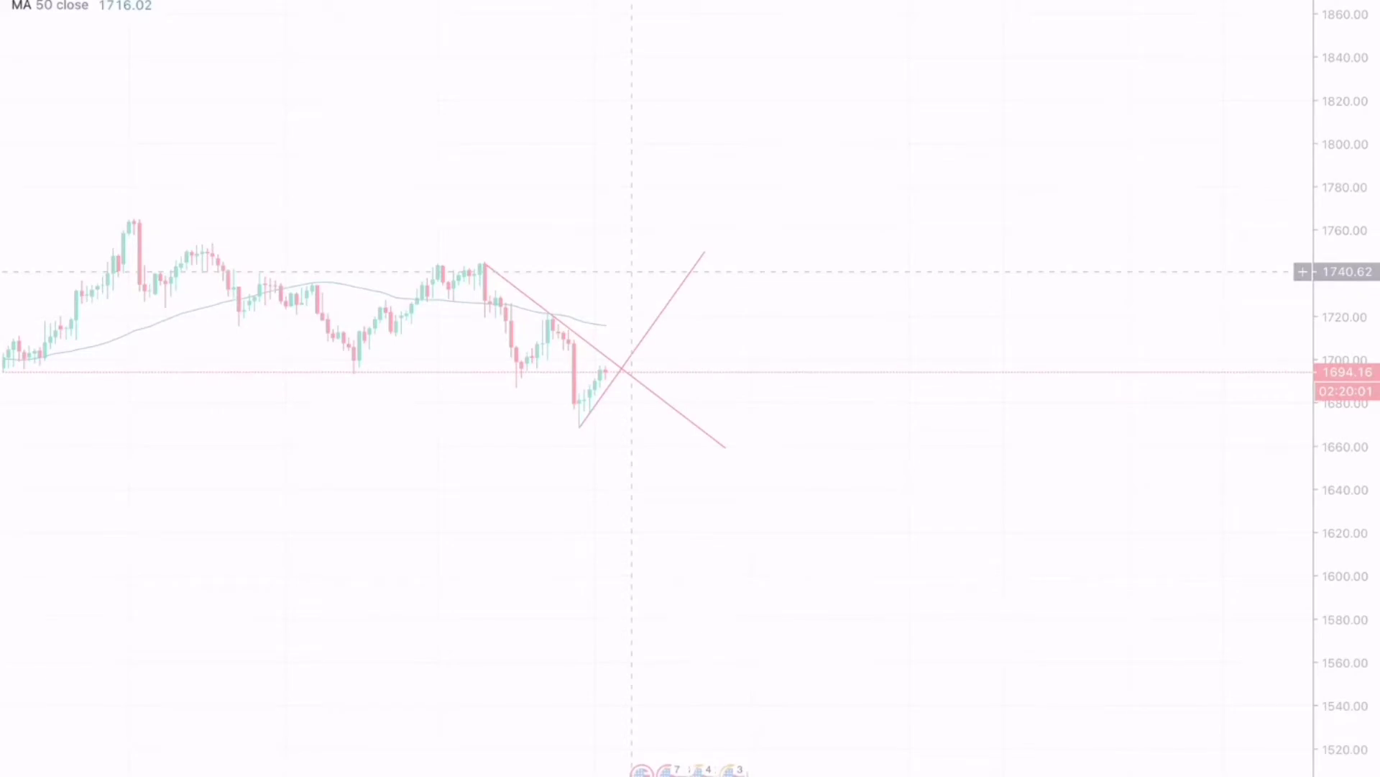
pyautogui.press('6')
pyautogui.press('0')
pyautogui.press('Return')
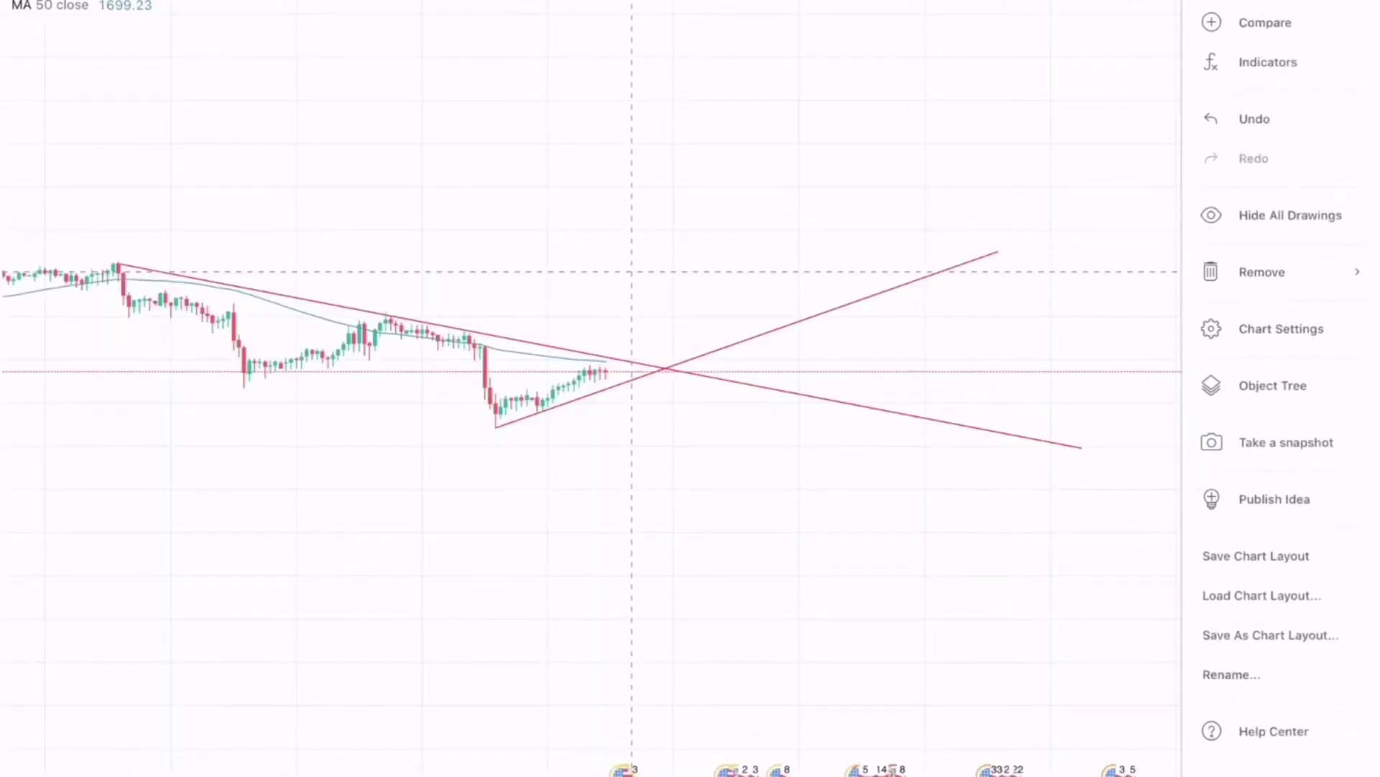
pyautogui.click(1262, 272)
pyautogui.click(1255, 22)
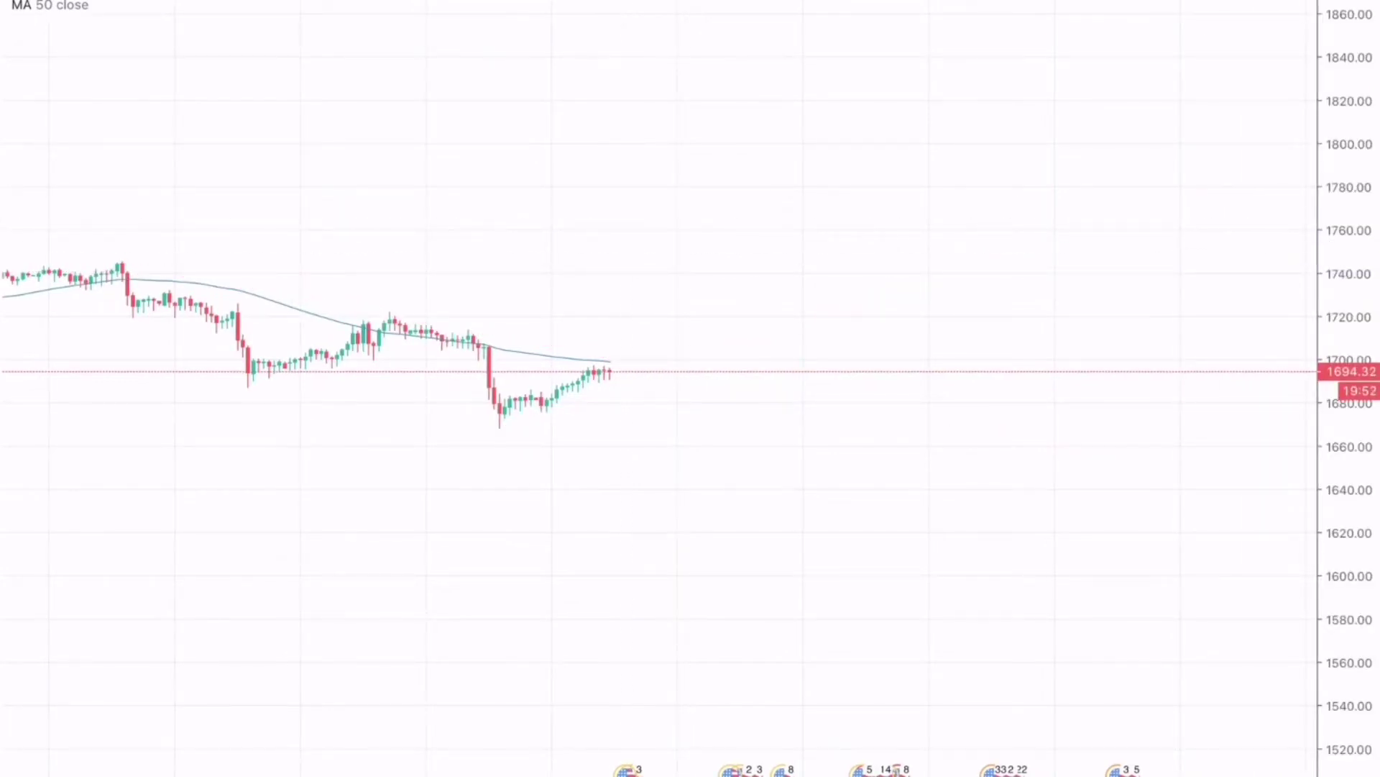
# Step: Draw a falling trend line across the recent swing highs, from about 1746.72 down to about 1669.78
pyautogui.scroll(-3, 634, 388)
pyautogui.scroll(-5, 648, 359)
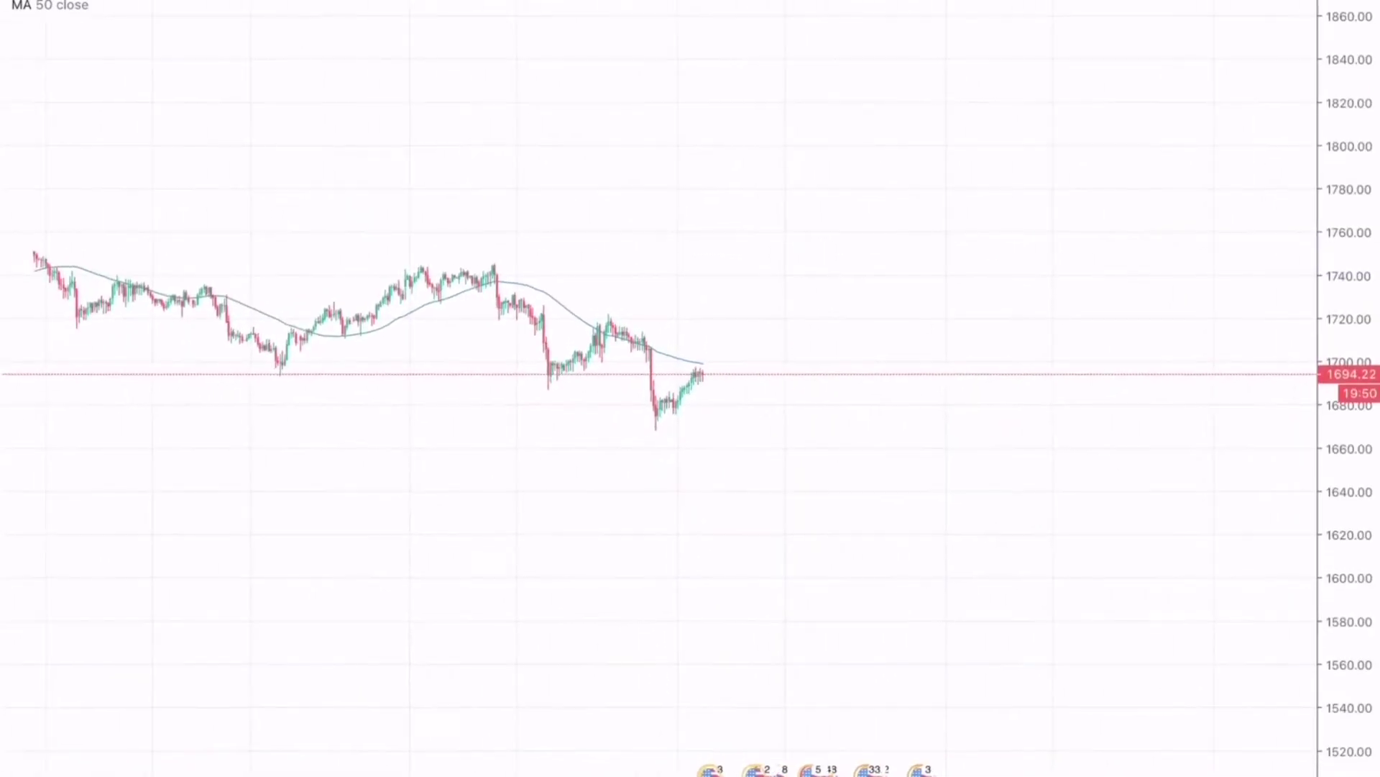
pyautogui.click(1357, 42)
pyautogui.click(1258, 315)
pyautogui.click(657, 364)
pyautogui.moveTo(658, 364); pyautogui.dragTo(492, 259)
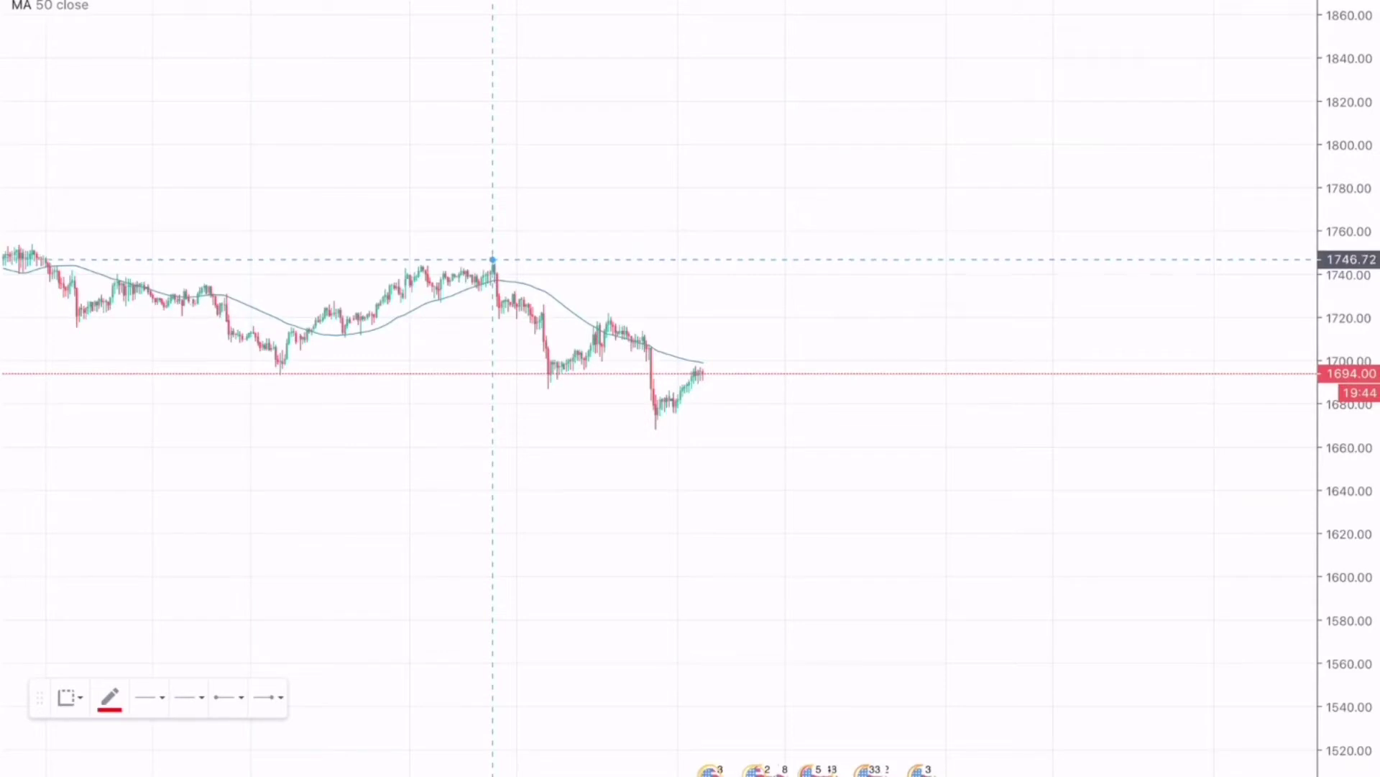
pyautogui.click(493, 259)
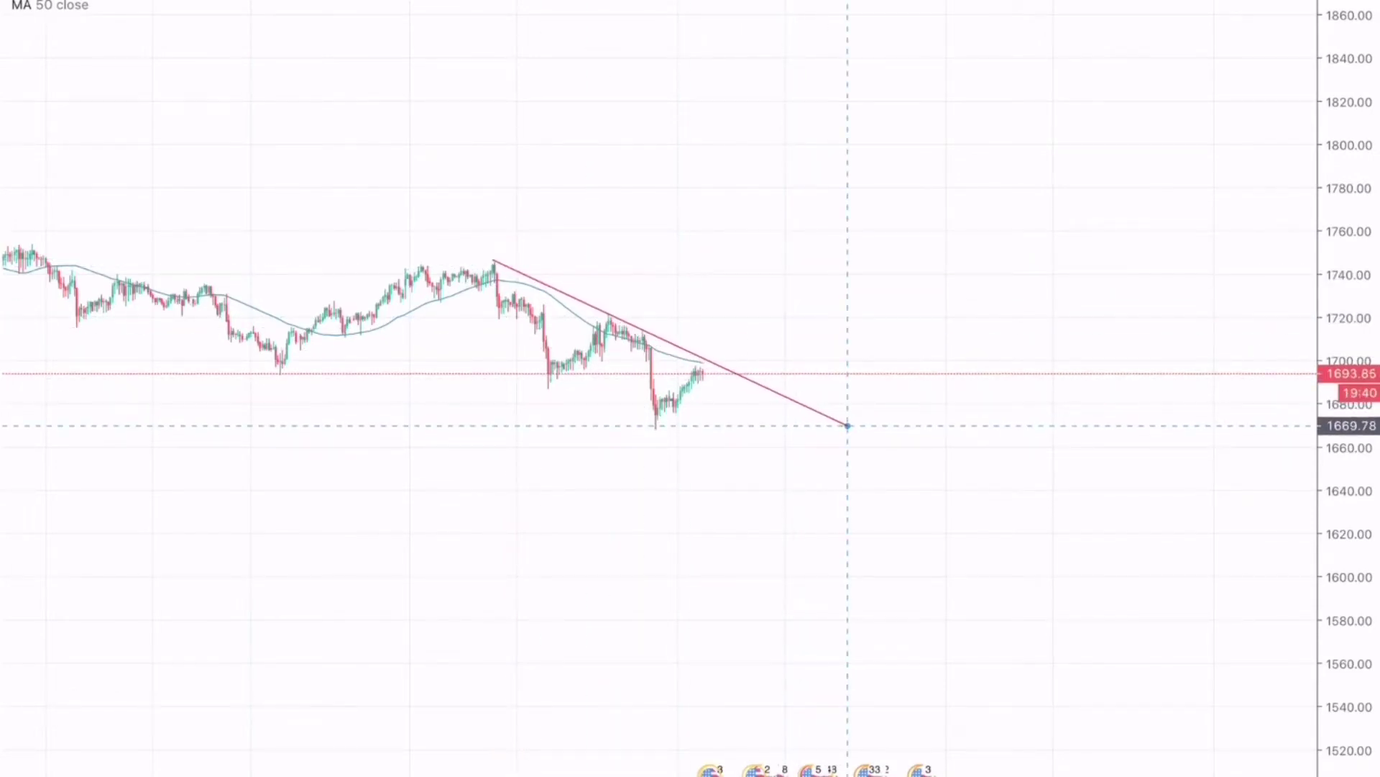
pyautogui.click(848, 425)
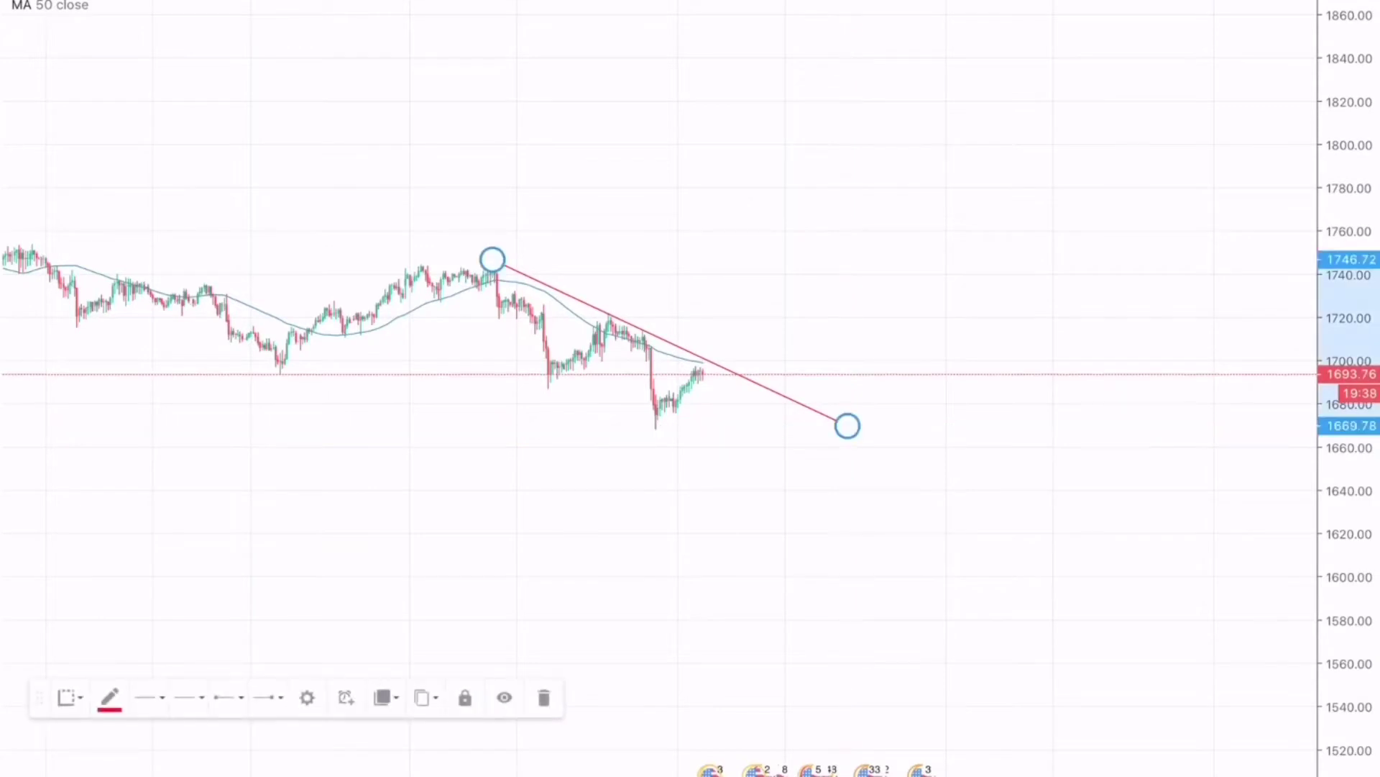
# Step: Draw a falling trend line beneath the two recent swing lows, from about 1723 down to about 1633
pyautogui.click(656, 364)
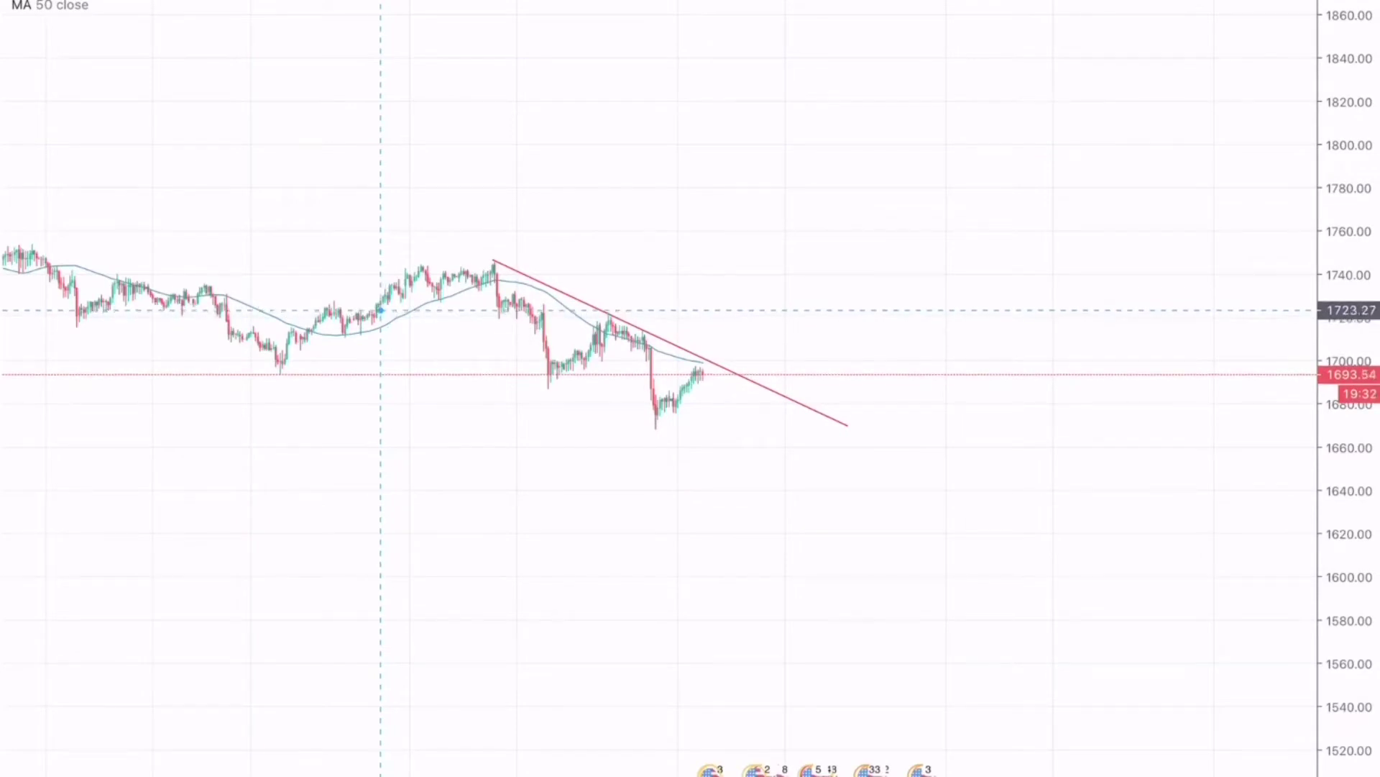
pyautogui.click(381, 311)
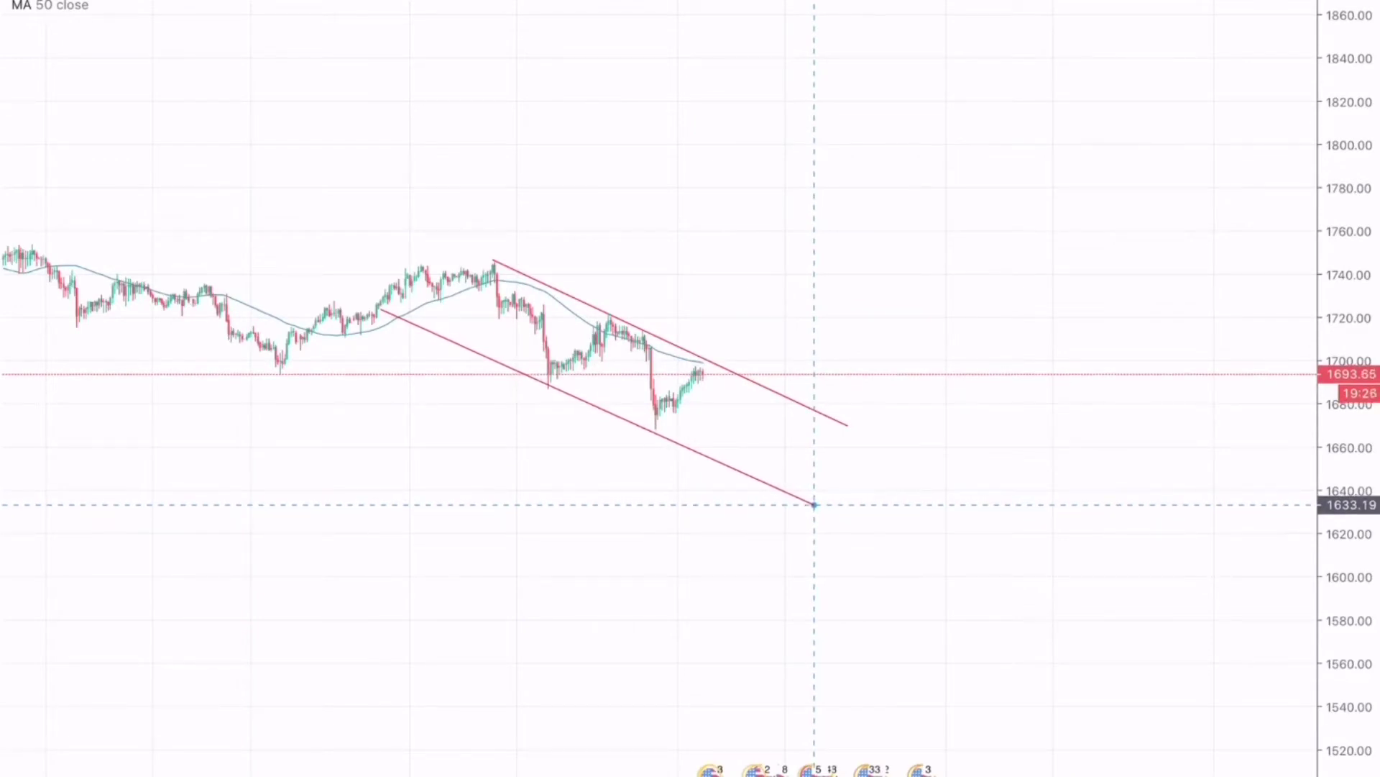
pyautogui.click(814, 504)
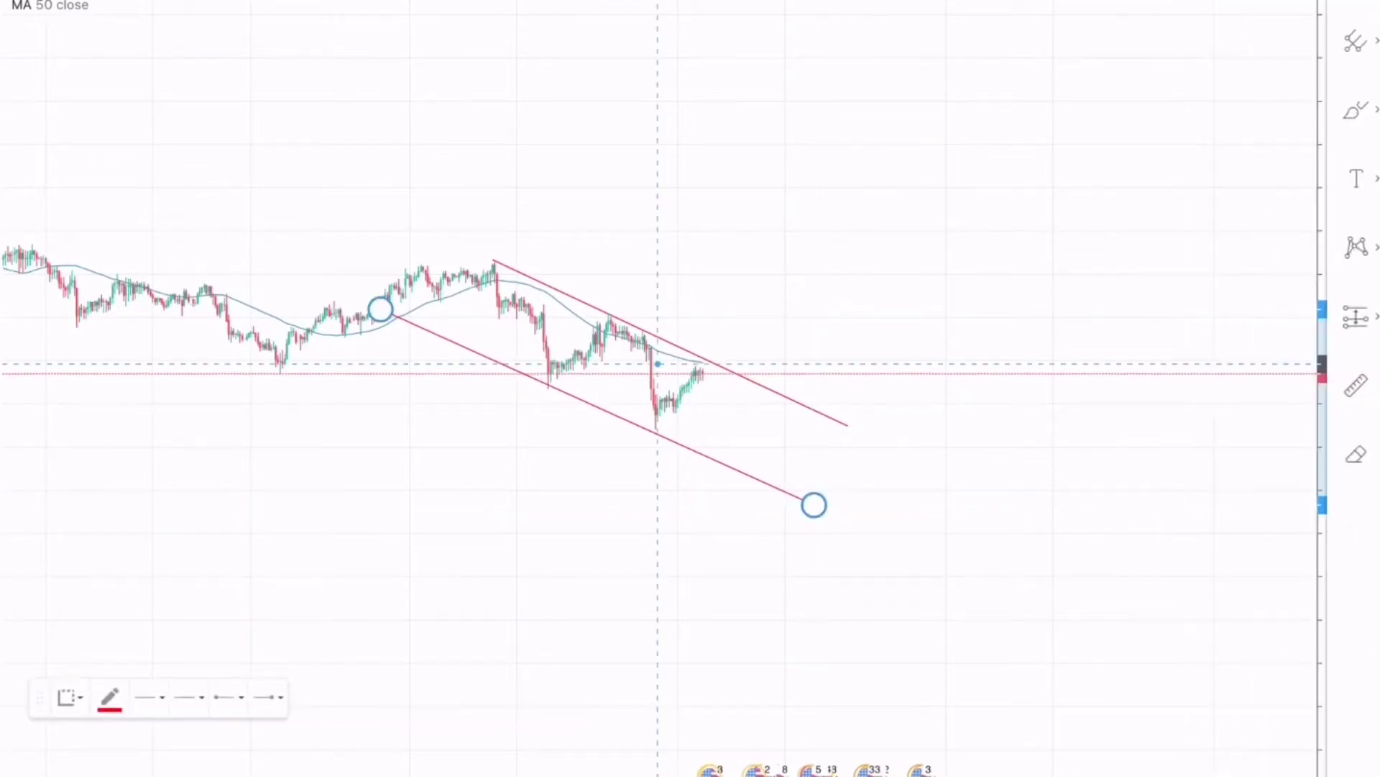
# Step: Add a second falling line just below the upper trend line, from about 1743.91 down to about 1666.97
pyautogui.click(570, 249)
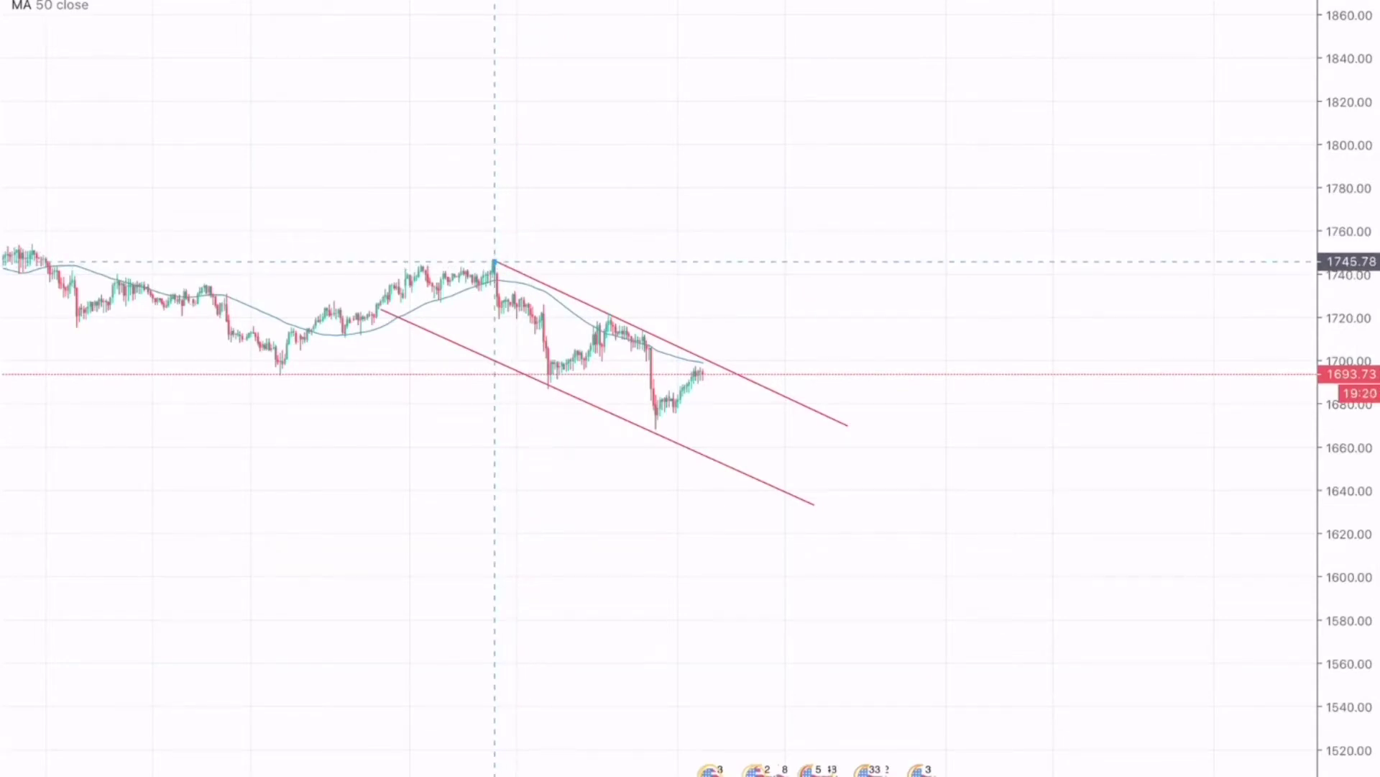
pyautogui.click(493, 266)
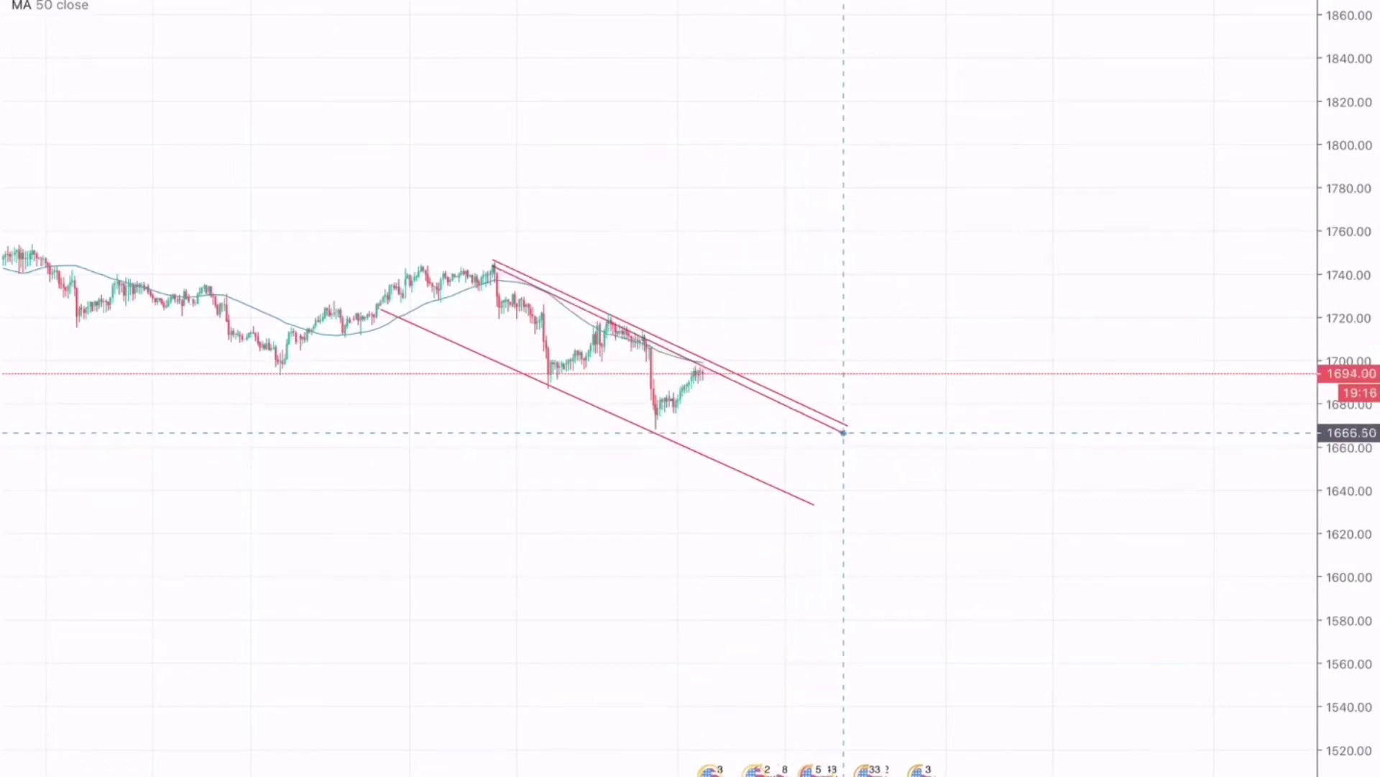
pyautogui.click(843, 432)
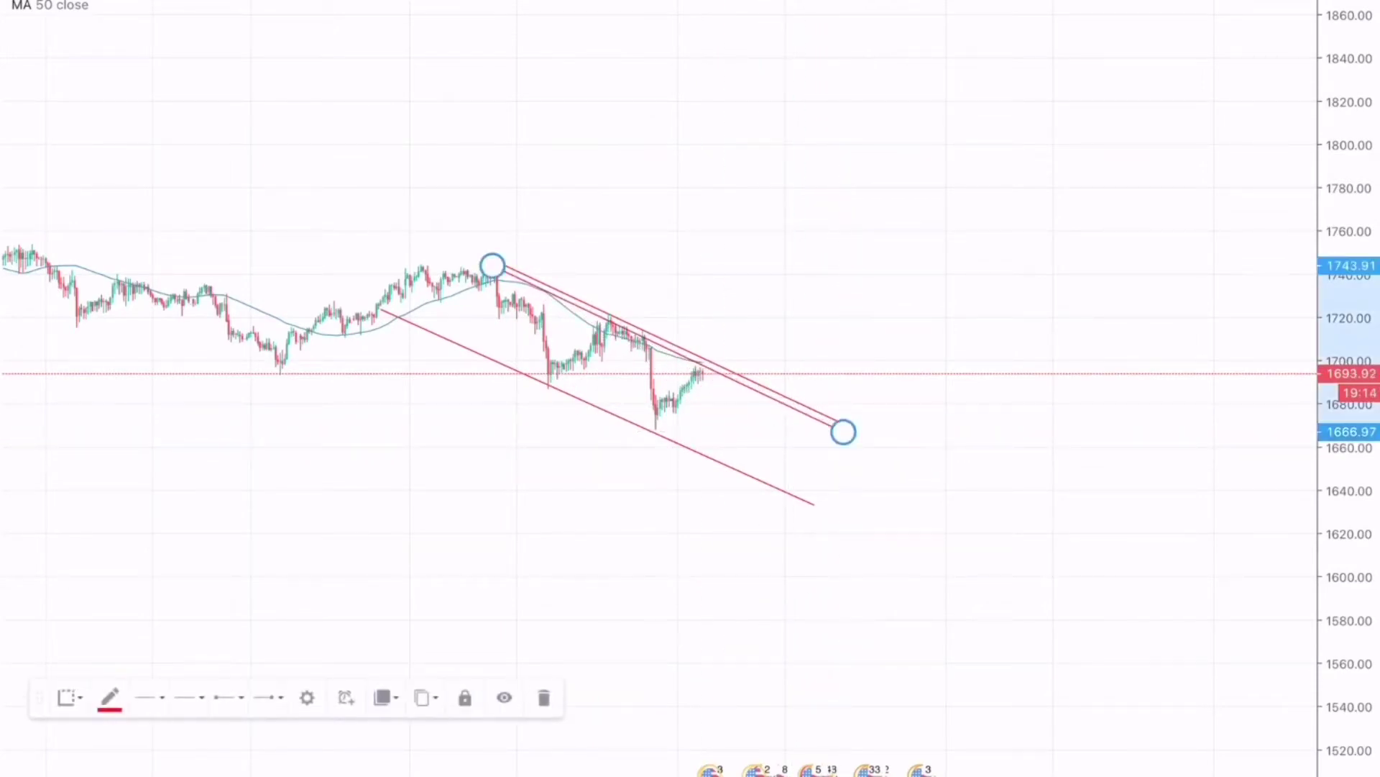
# Step: Add a second falling line just above the lower trend line, starting near 1726 and ending at about 1640
pyautogui.click(658, 364)
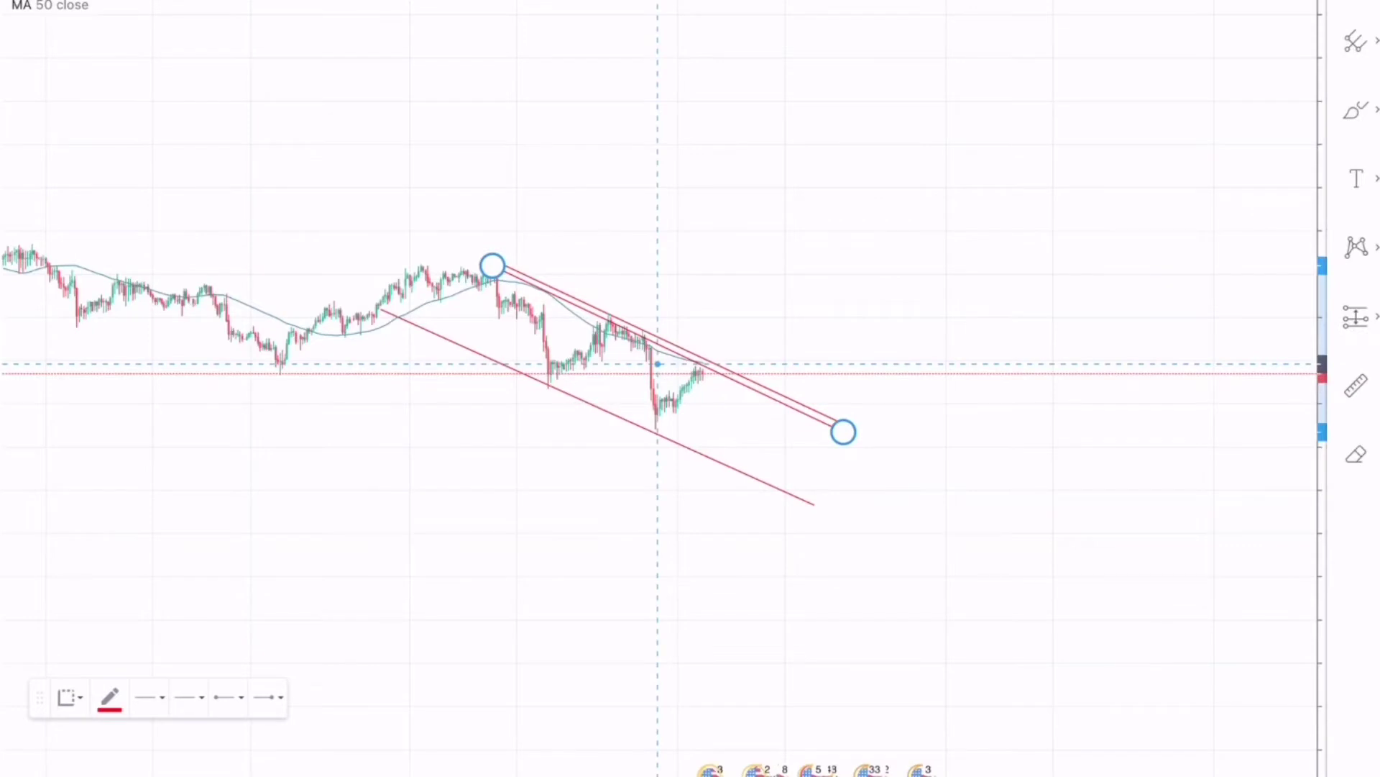
pyautogui.click(658, 364)
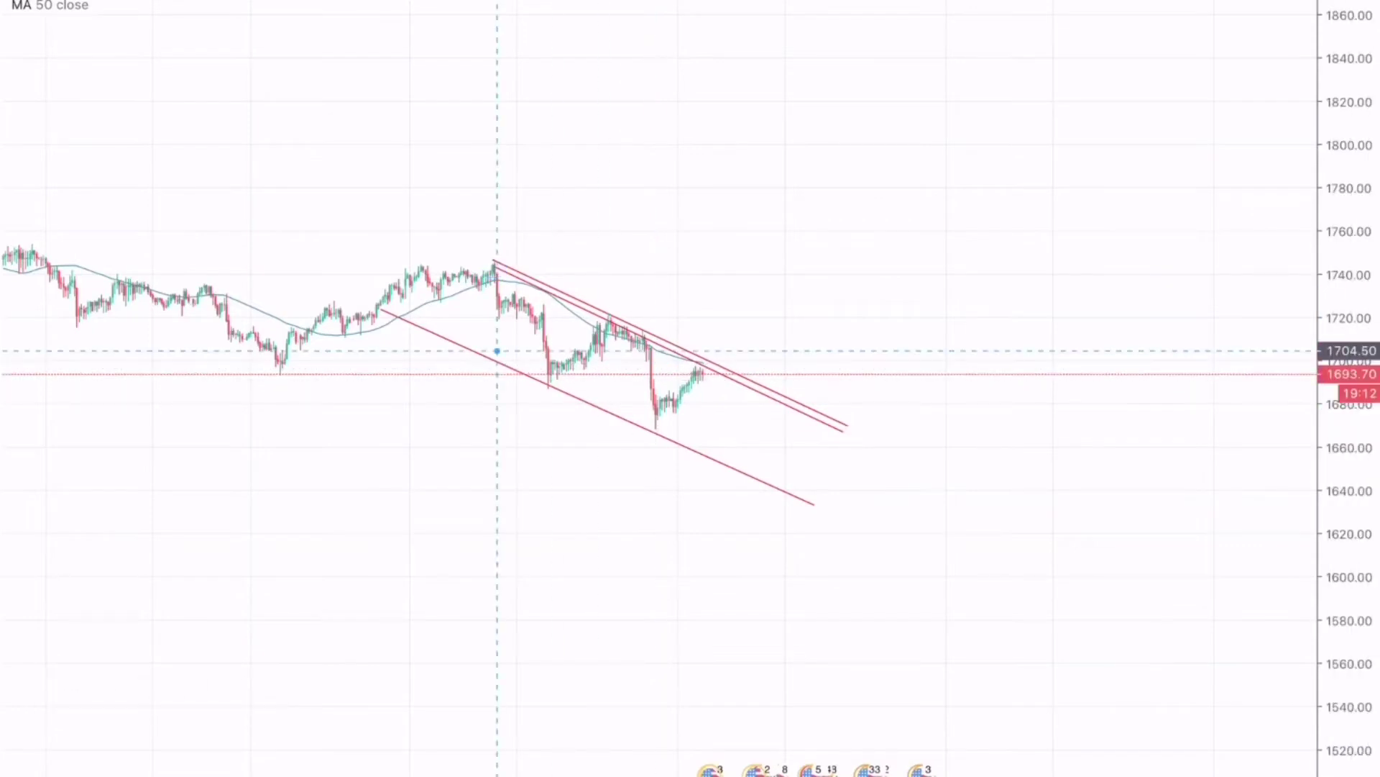
pyautogui.click(383, 303)
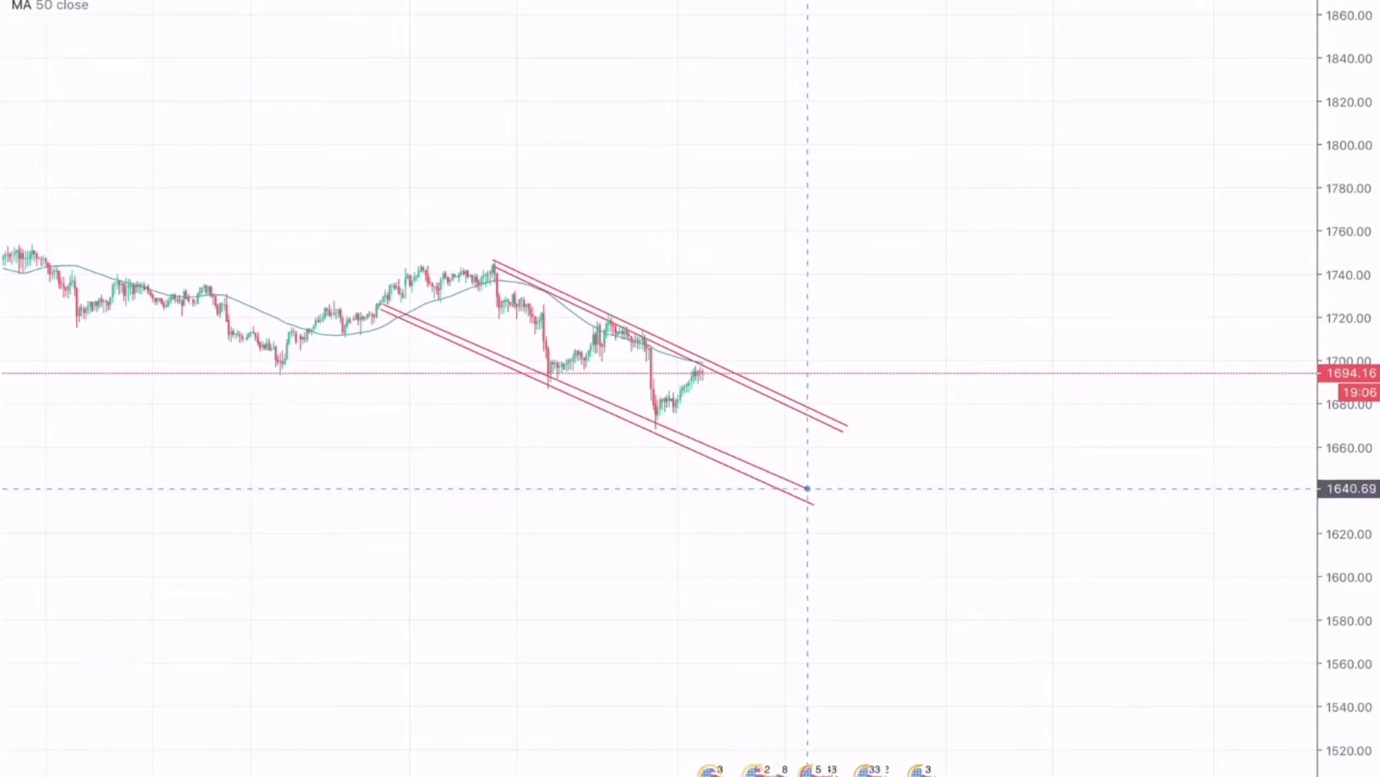
pyautogui.click(808, 488)
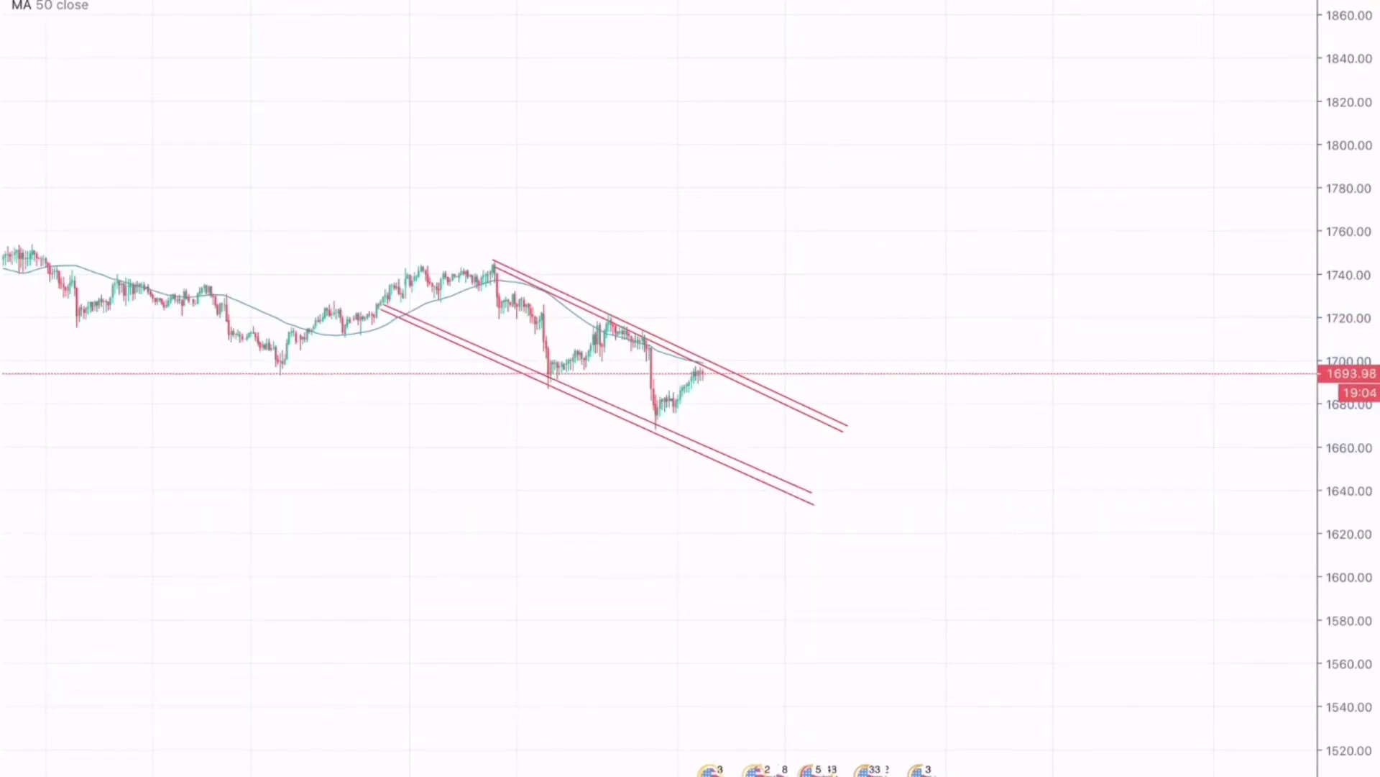
# Step: Draw a short blue arrow from the latest candle at about 1694 up to the upper channel line at about 1698
pyautogui.moveTo(1349, 503); pyautogui.dragTo(1349, 167)
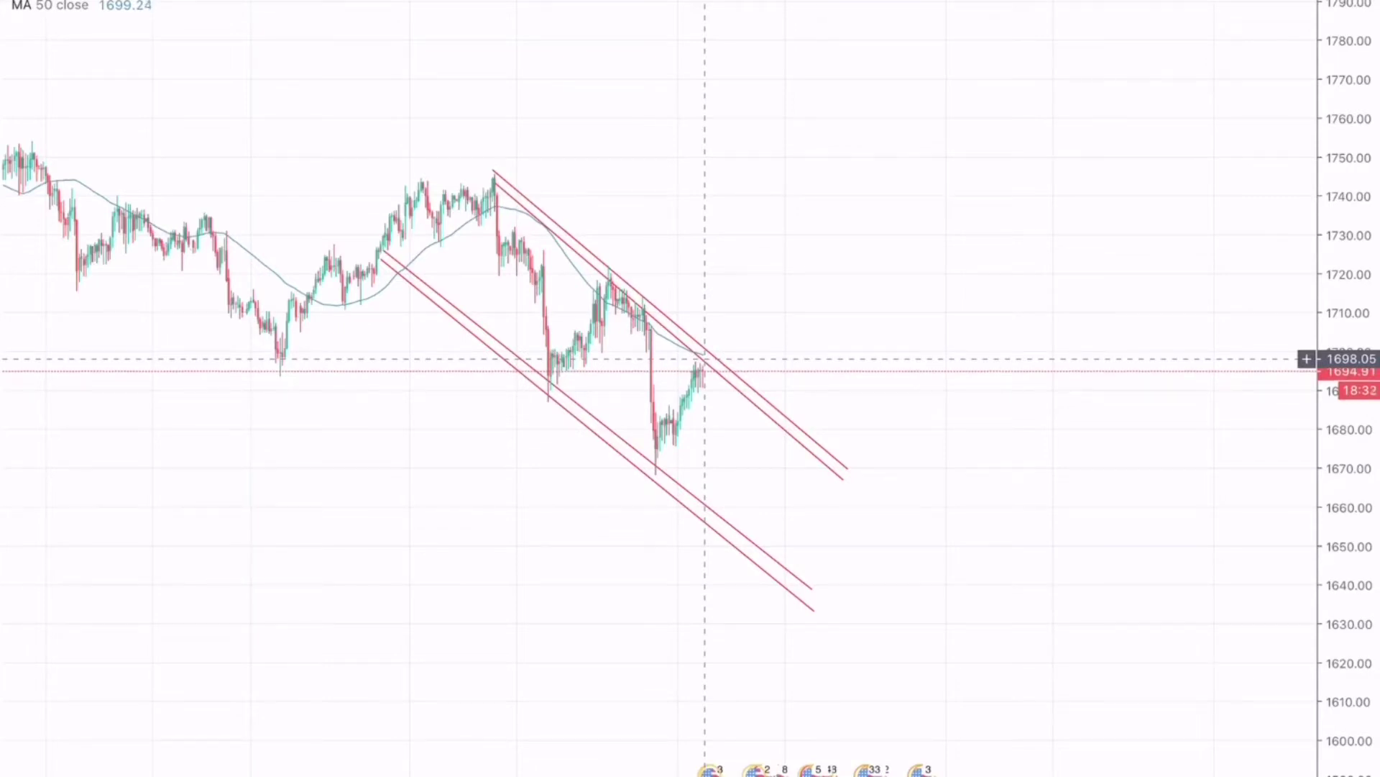
pyautogui.scroll(5, 704, 358)
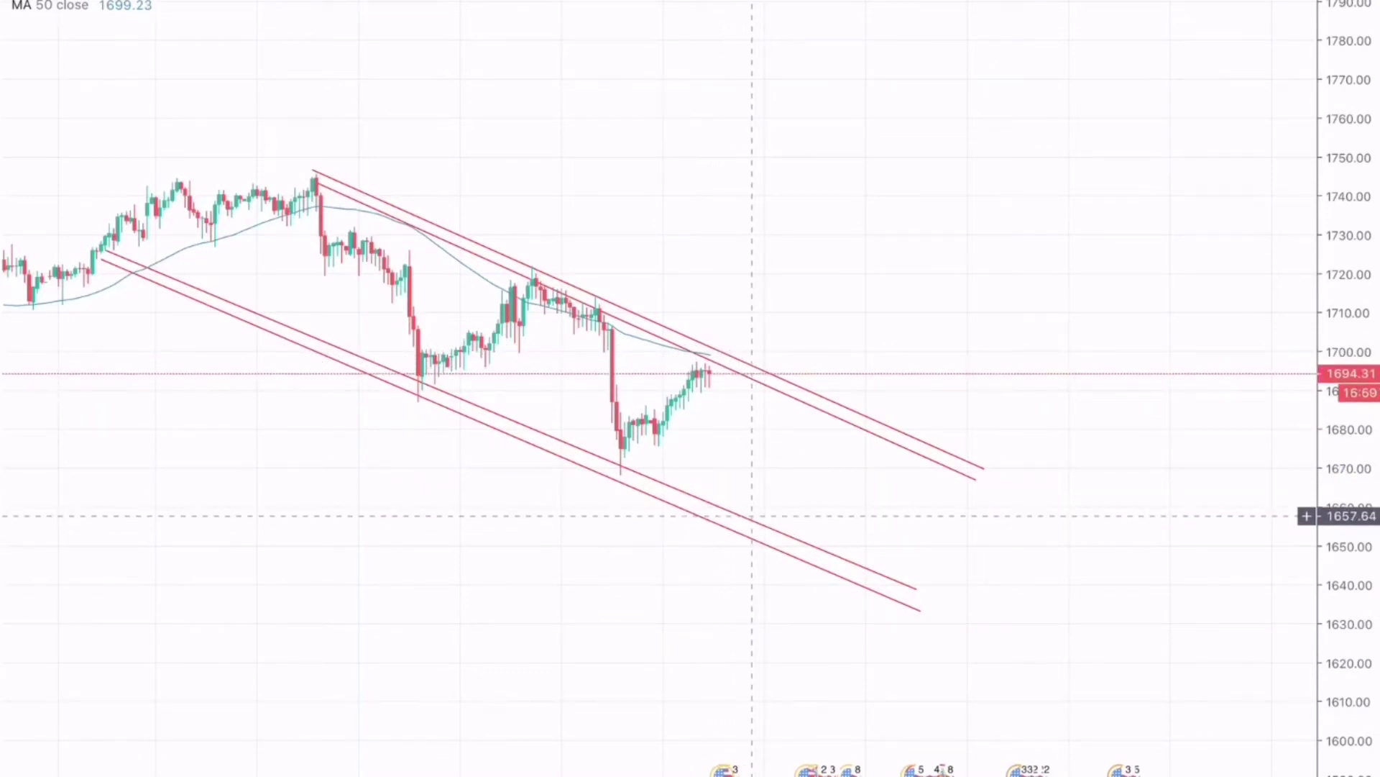
pyautogui.click(1356, 41)
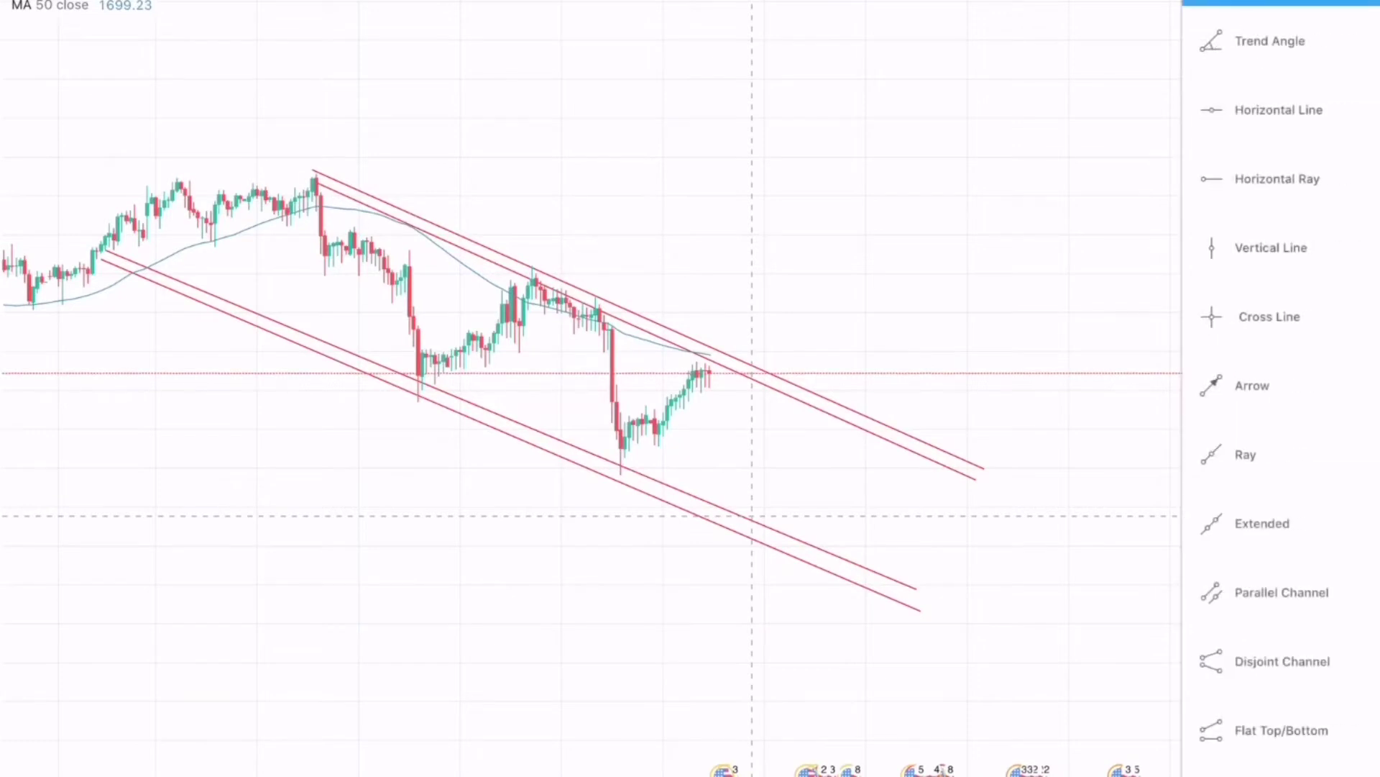
pyautogui.click(1252, 385)
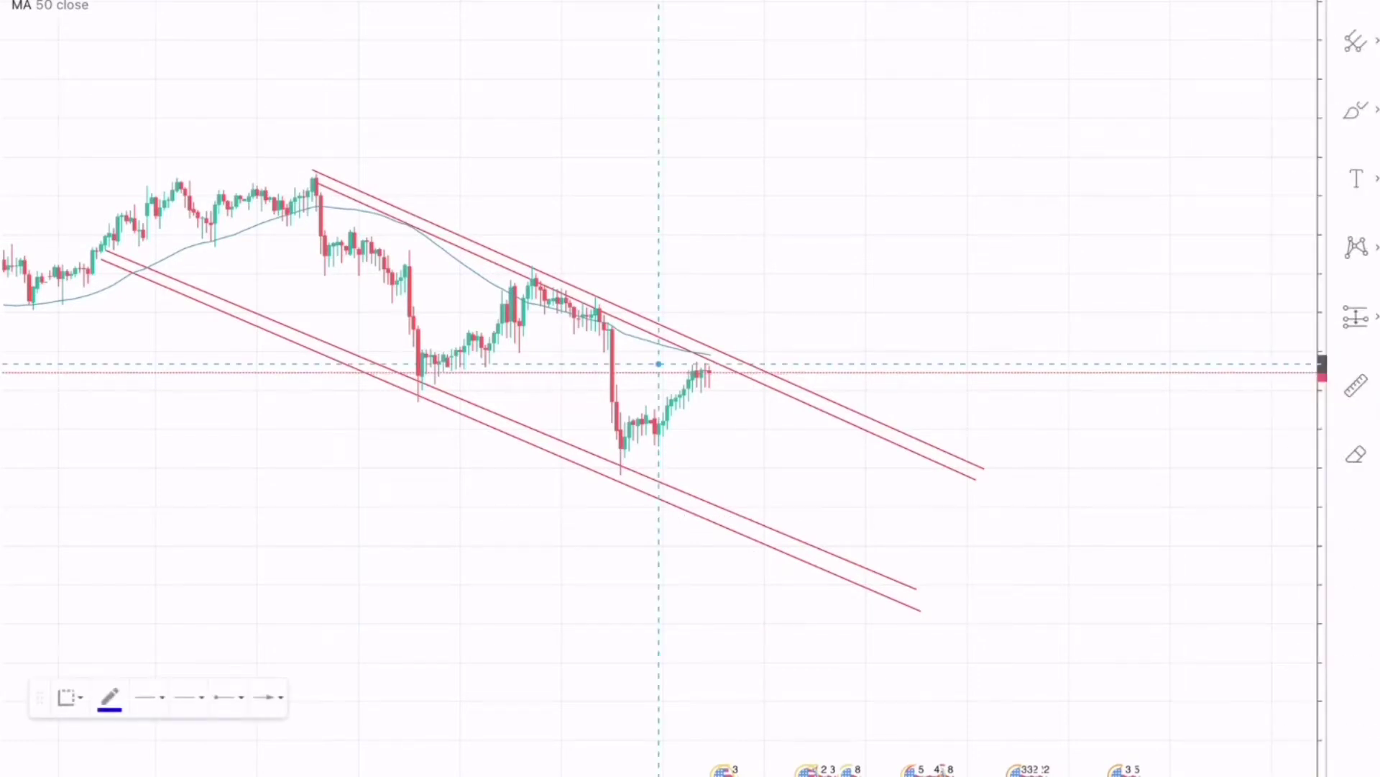
pyautogui.click(717, 373)
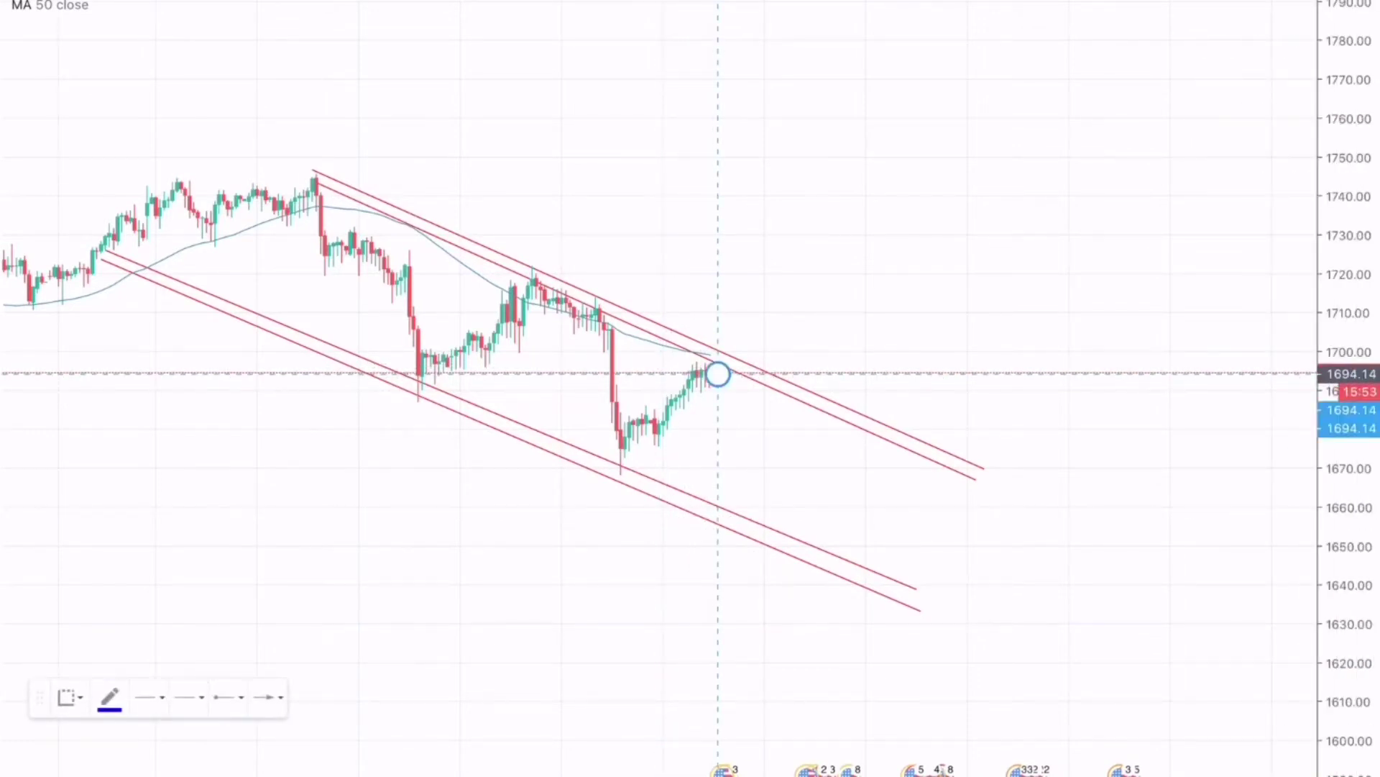
pyautogui.moveTo(717, 374); pyautogui.dragTo(620, 452)
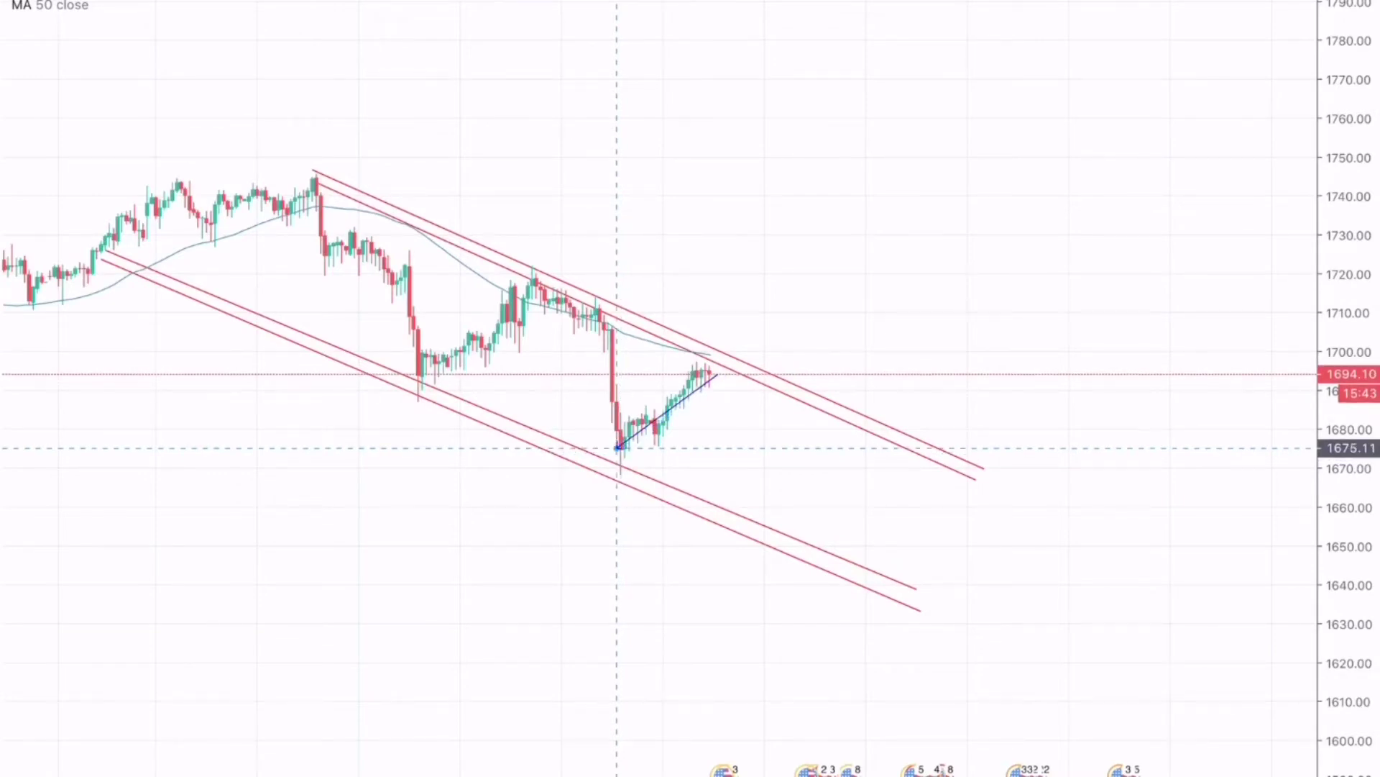
pyautogui.moveTo(716, 371); pyautogui.dragTo(731, 358)
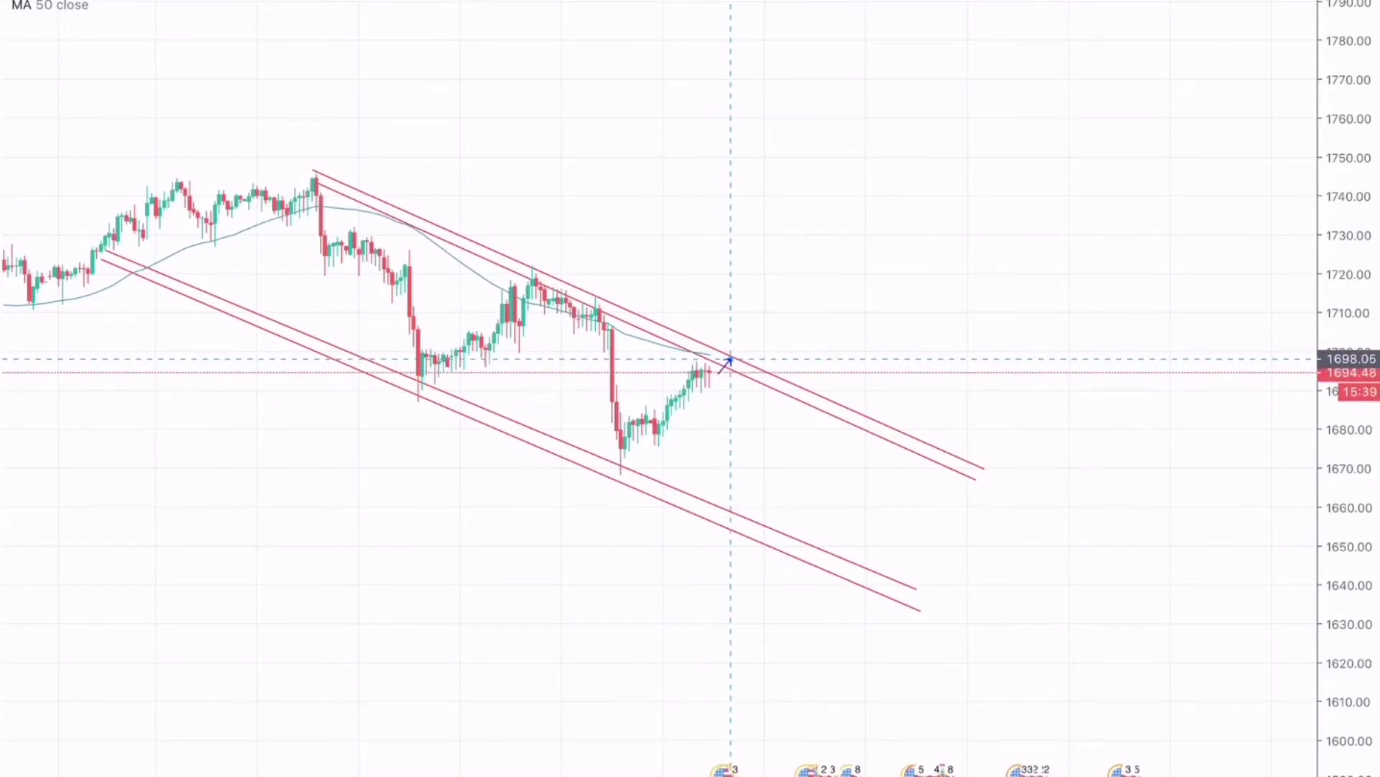
pyautogui.click(730, 358)
pyautogui.press('Escape')
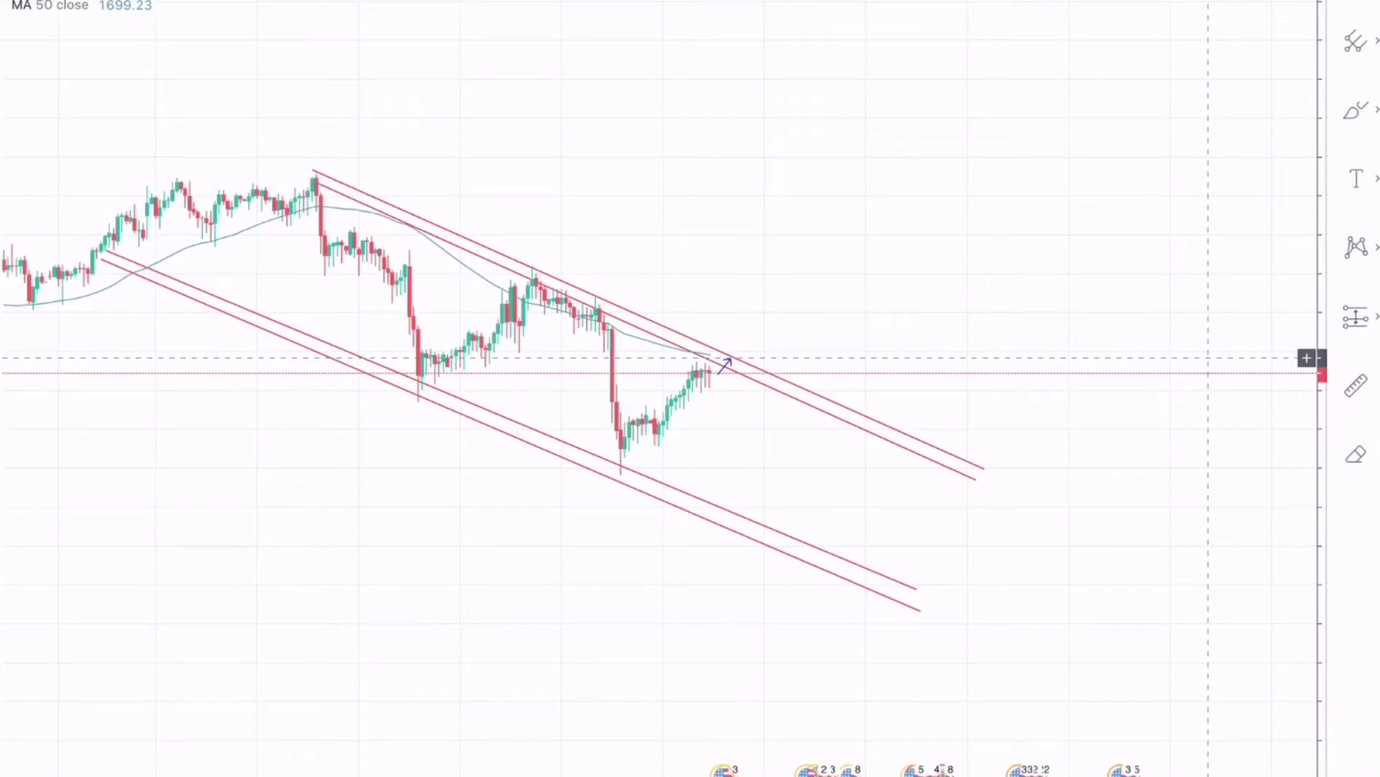
# Step: Place a short position at about 1699.10 on the upper channel line, with target about 1658.68 and stop about 1705.61
pyautogui.click(1356, 316)
pyautogui.click(1270, 40)
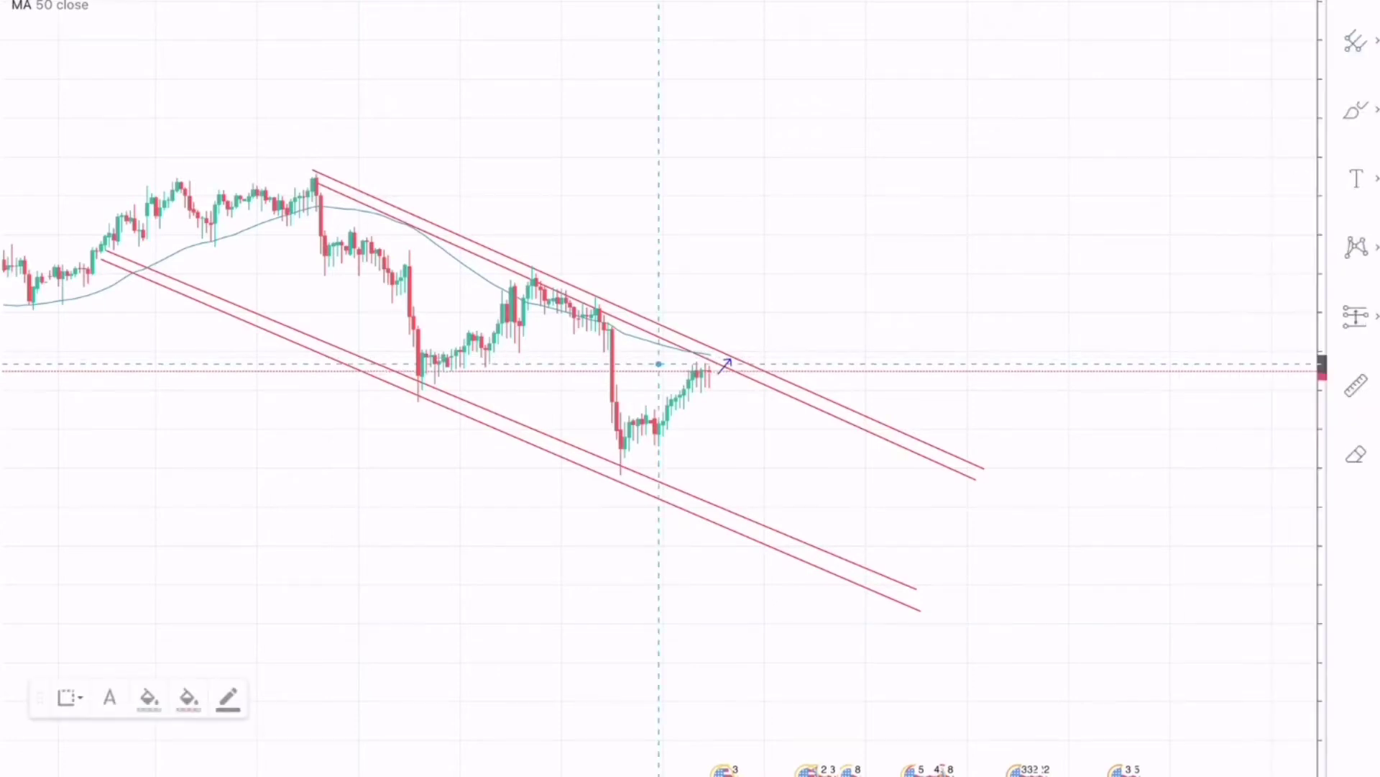
pyautogui.click(727, 355)
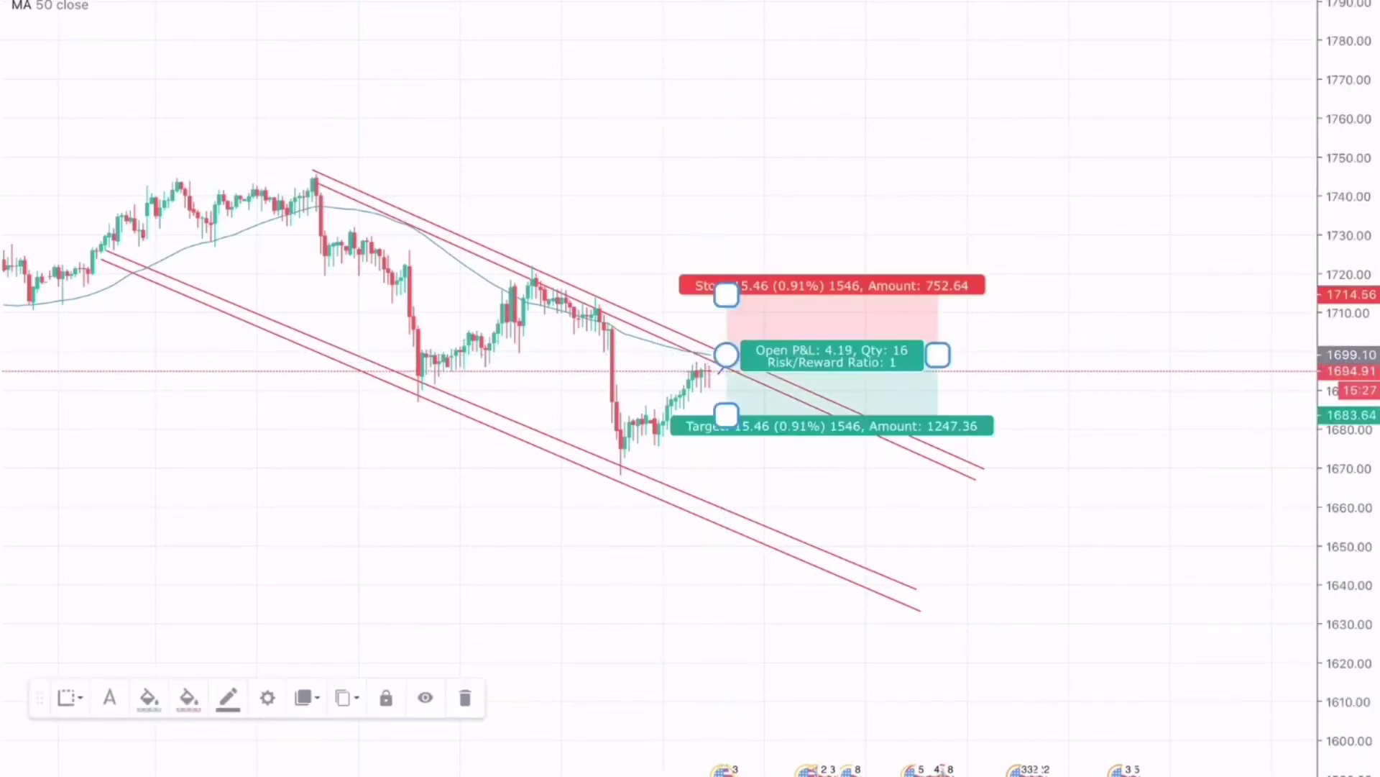
pyautogui.moveTo(727, 414); pyautogui.dragTo(726, 511)
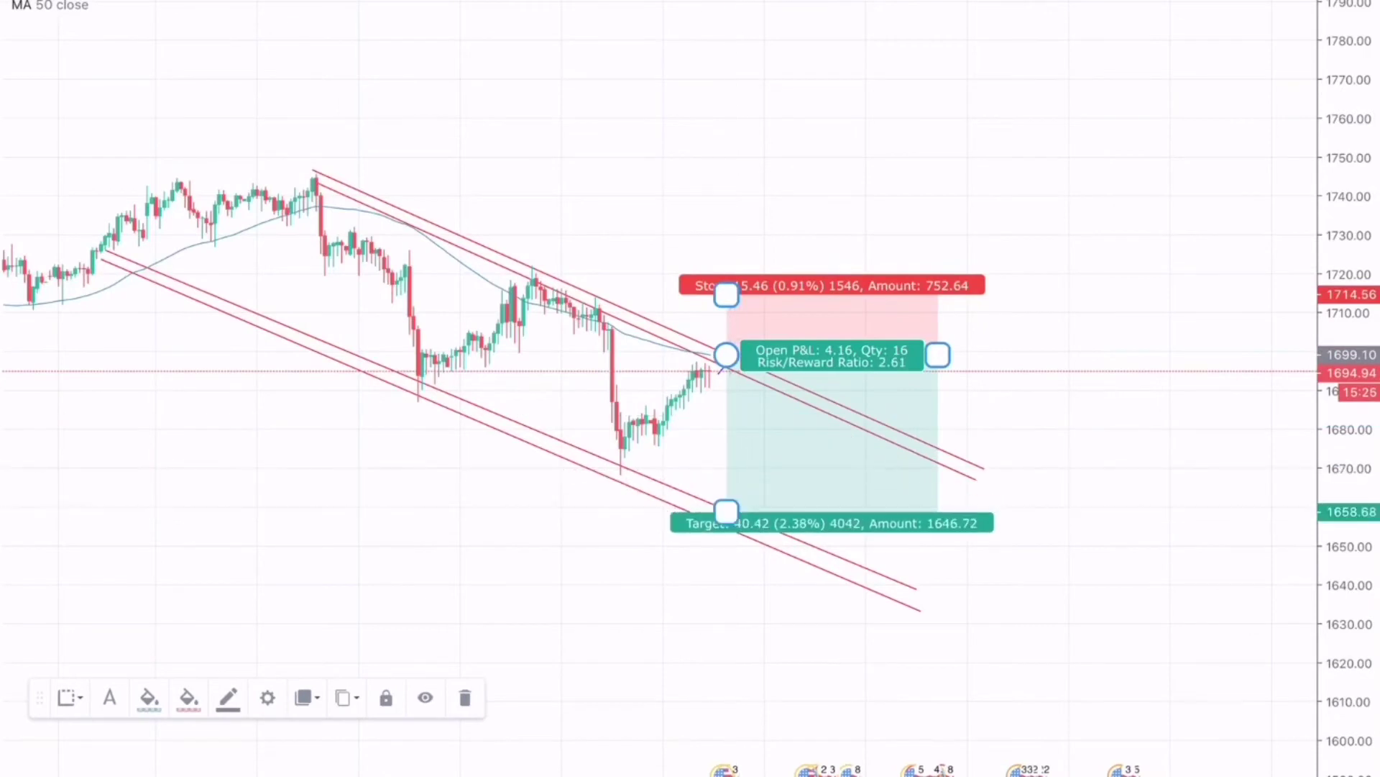
pyautogui.moveTo(726, 294); pyautogui.dragTo(718, 330)
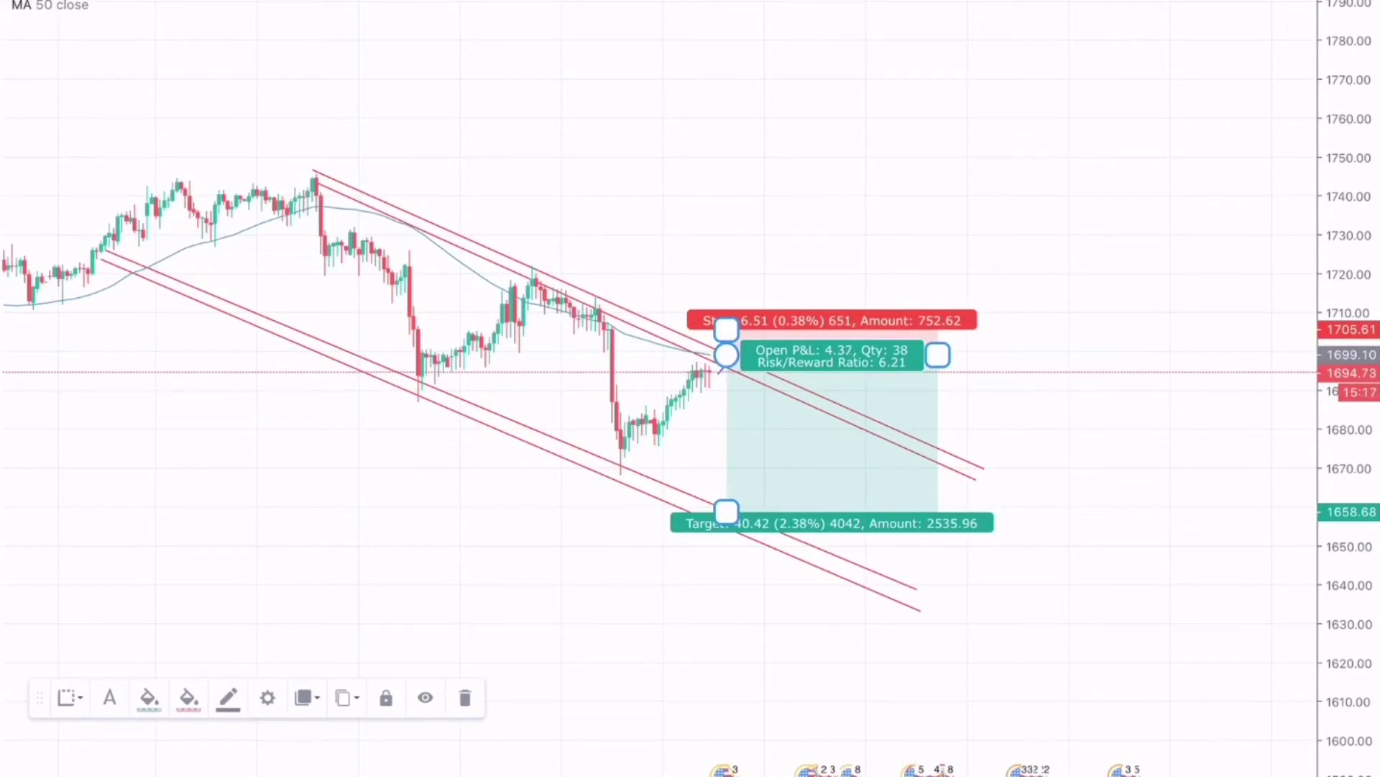
# Step: Delete the short position and the blue arrow from the chart
pyautogui.click(465, 697)
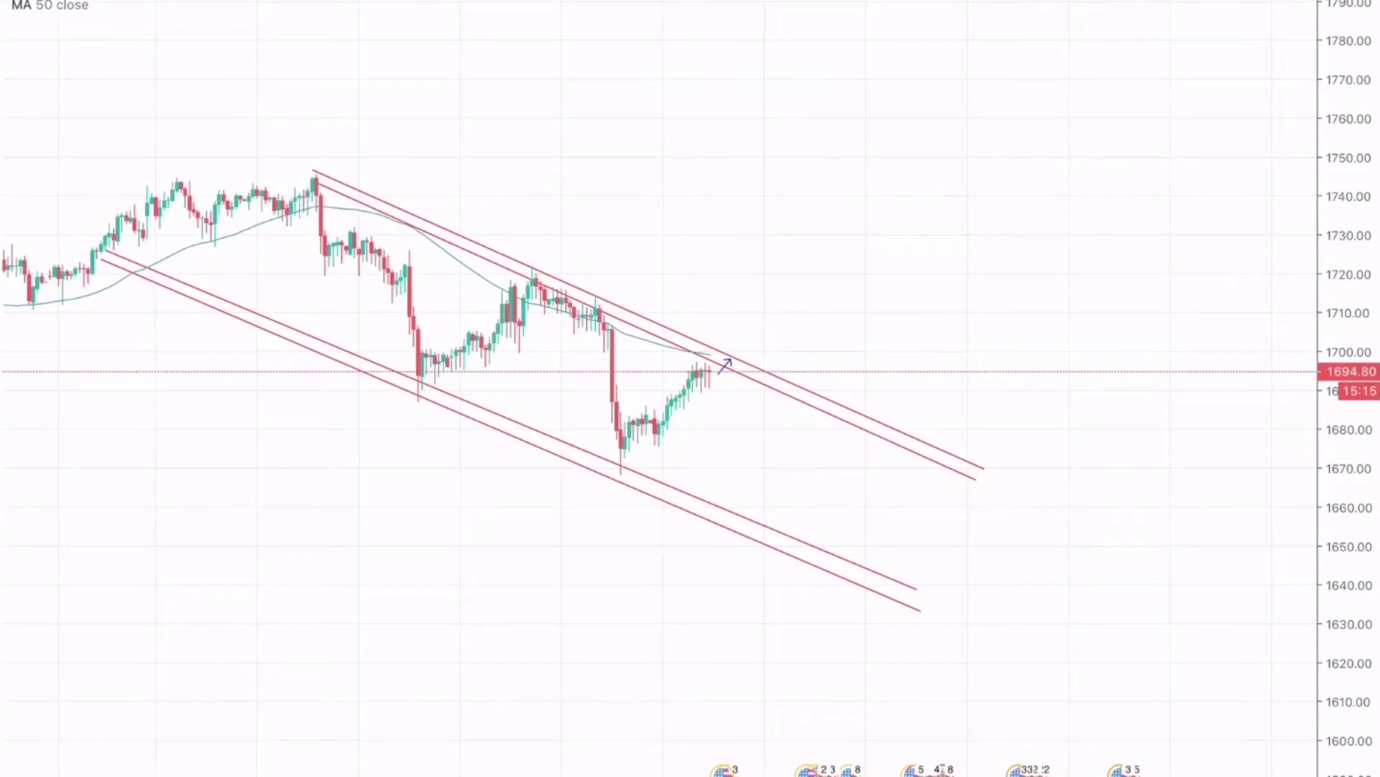
pyautogui.click(725, 366)
pyautogui.press('Delete')
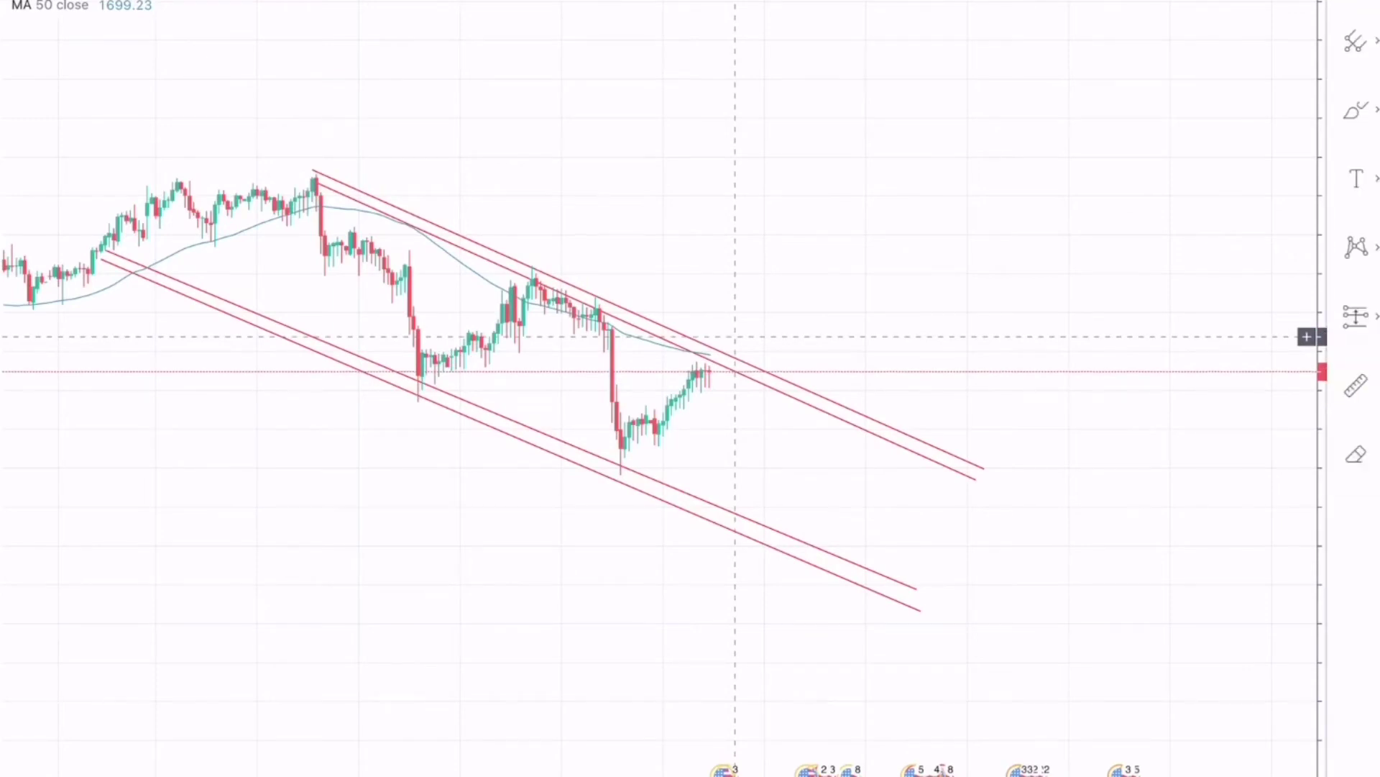
# Step: Place a long position at about 1700.66 beside the upper channel line and raise its target to about 1730.64
pyautogui.click(1356, 316)
pyautogui.click(1280, 40)
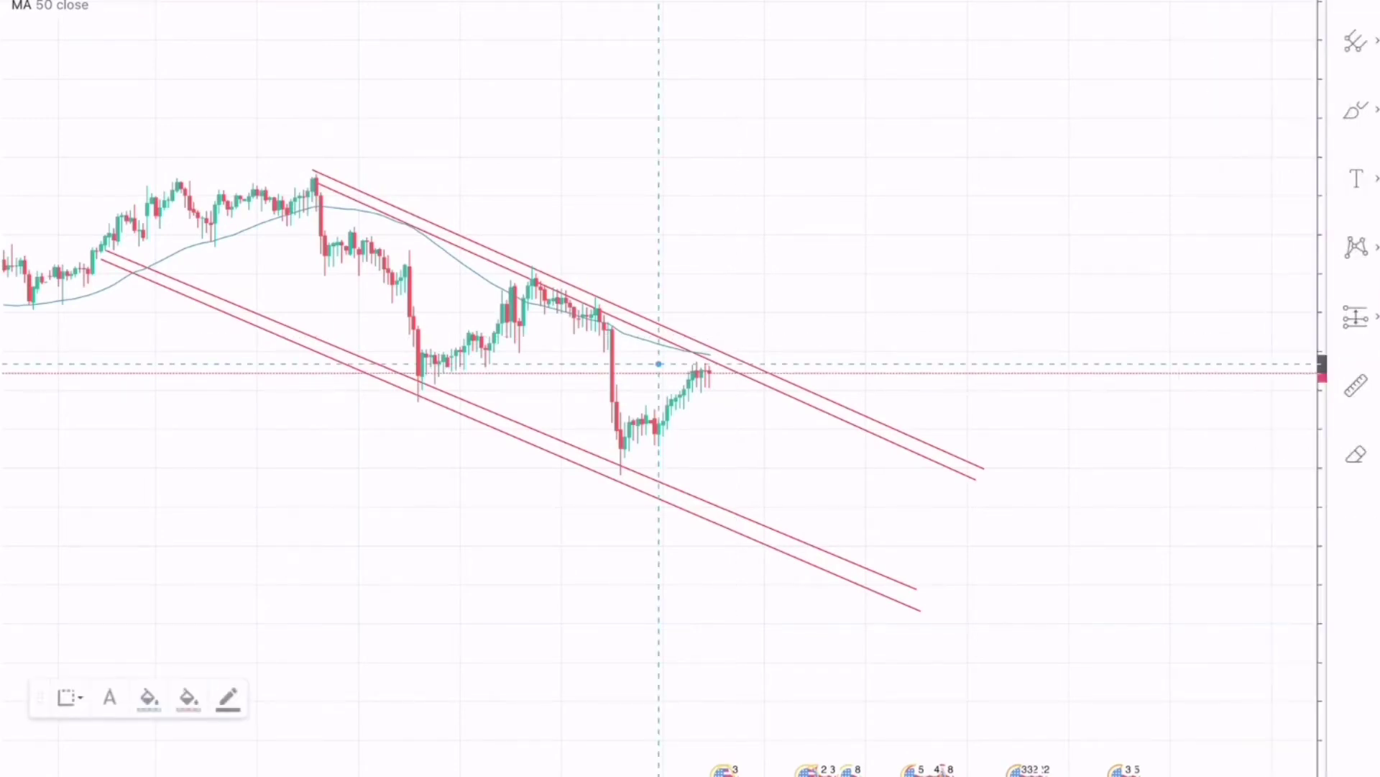
pyautogui.click(740, 349)
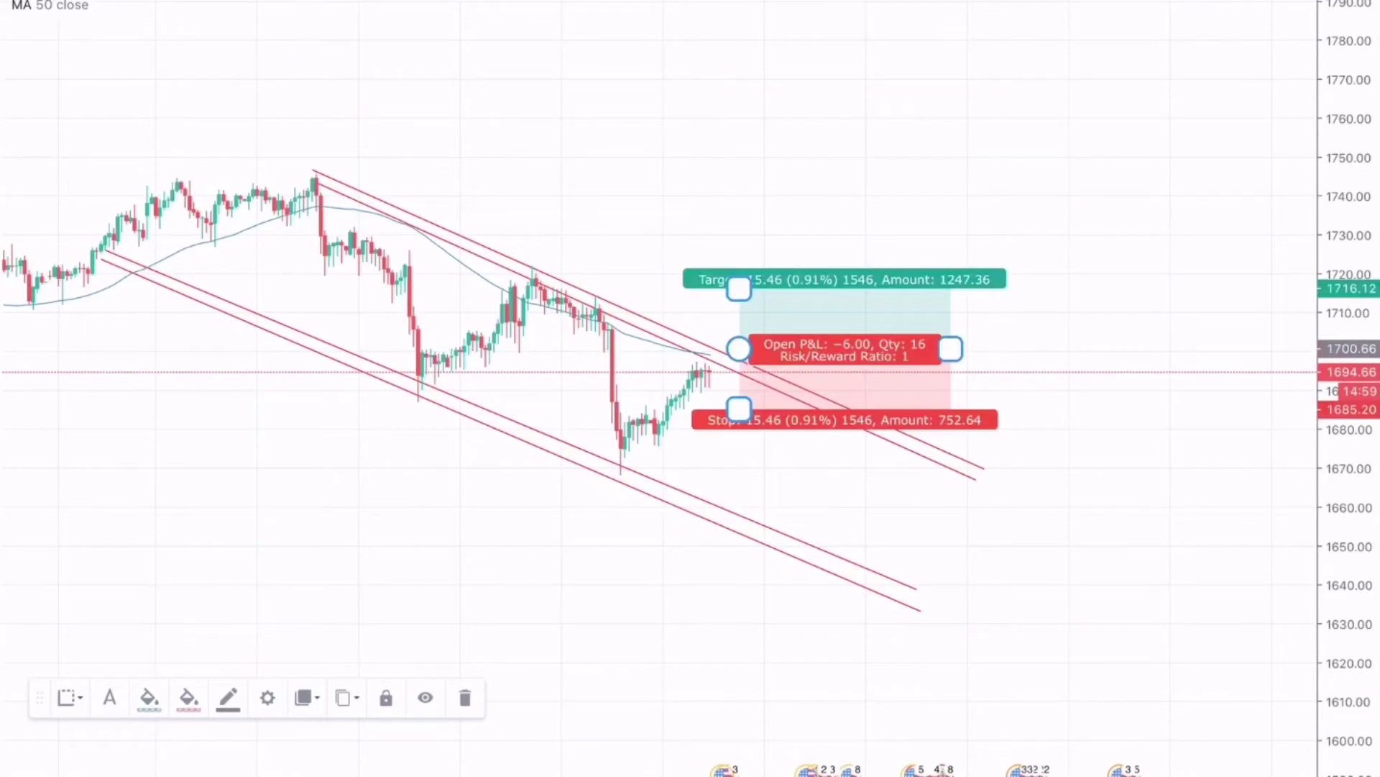
pyautogui.moveTo(739, 288); pyautogui.dragTo(740, 270)
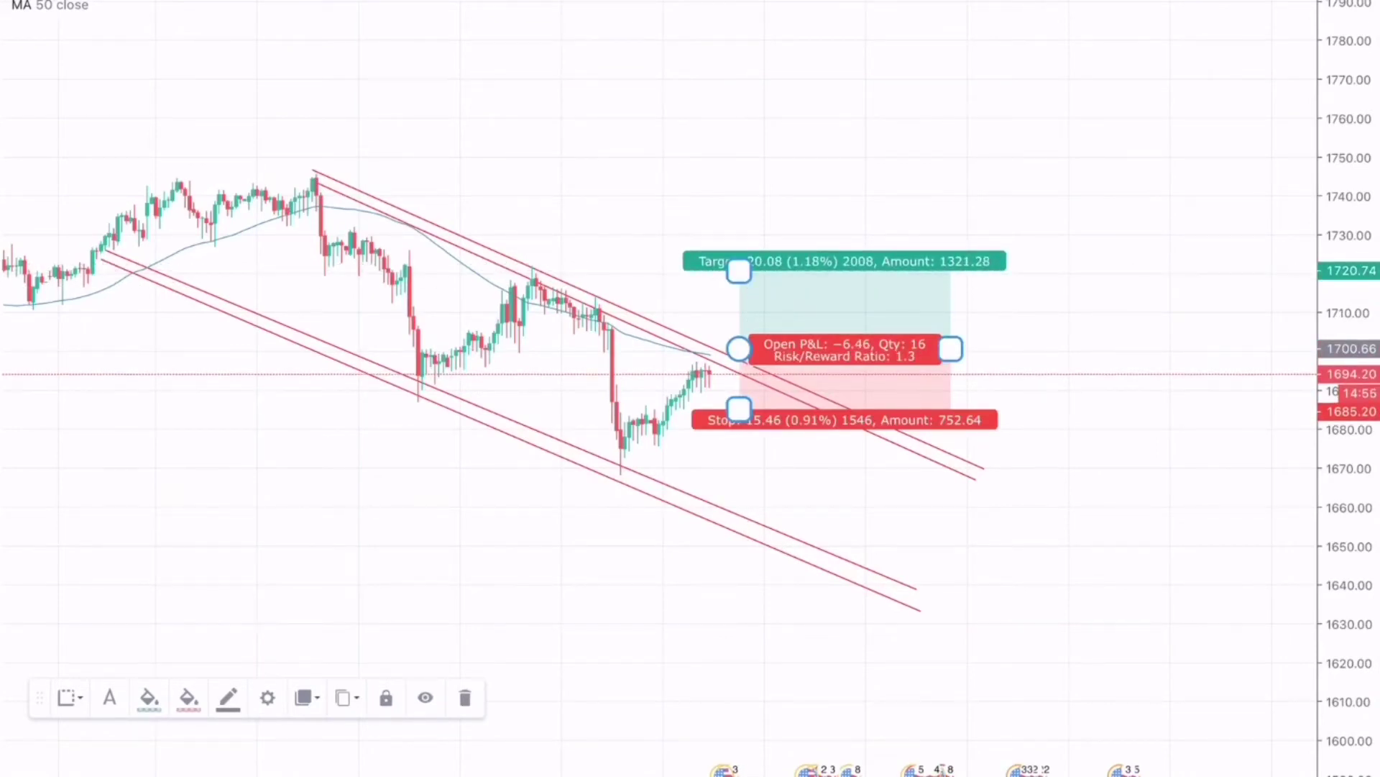
pyautogui.moveTo(739, 271); pyautogui.dragTo(739, 232)
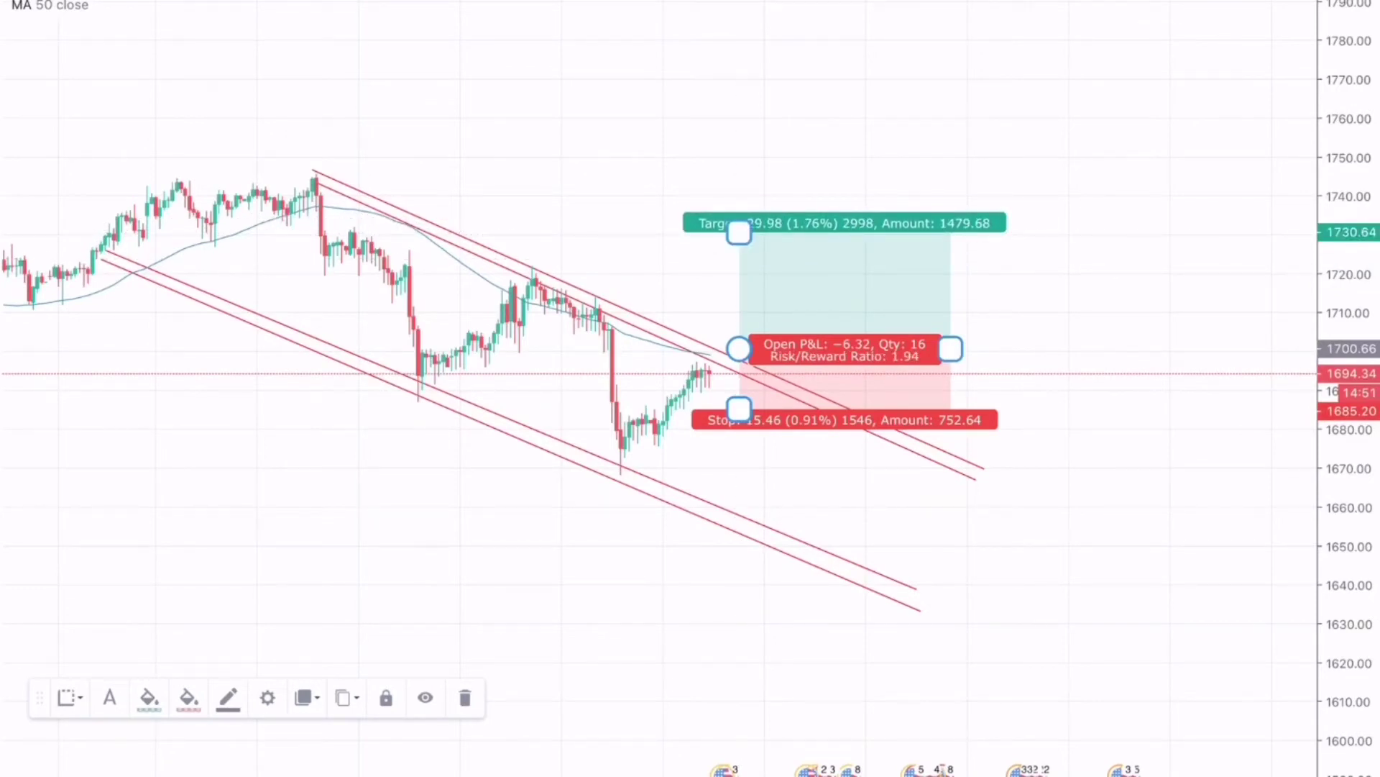
# Step: Move the long position's entry to about 1702.22 and adjust its target to about 1719.17 and its stop to about 1693.10
pyautogui.moveTo(845, 349)
pyautogui.mouseDown()
pyautogui.moveTo(844, 317)
pyautogui.moveTo(841, 376)
pyautogui.moveTo(841, 342)
pyautogui.mouseUp()
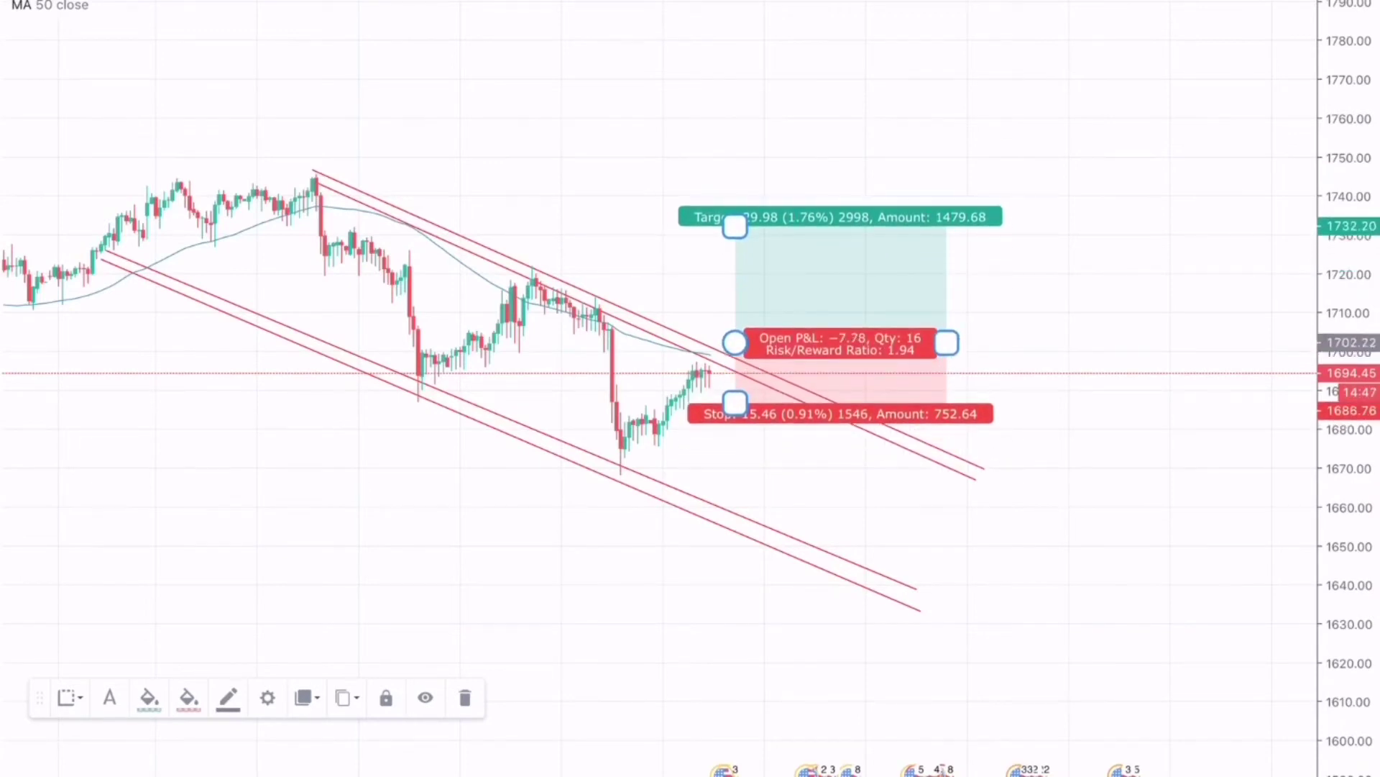
pyautogui.moveTo(735, 227); pyautogui.dragTo(734, 175)
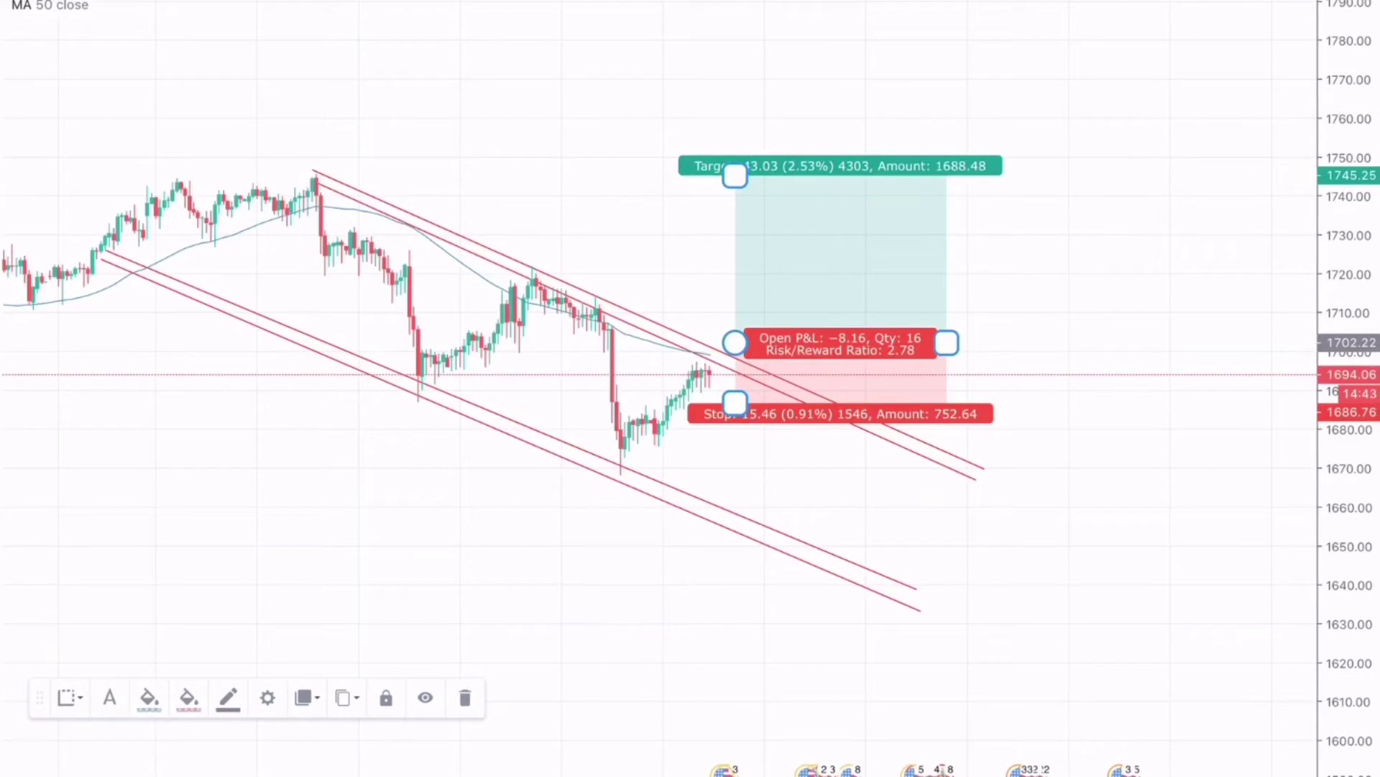
pyautogui.moveTo(735, 175); pyautogui.dragTo(735, 277)
pyautogui.moveTo(735, 402); pyautogui.dragTo(735, 377)
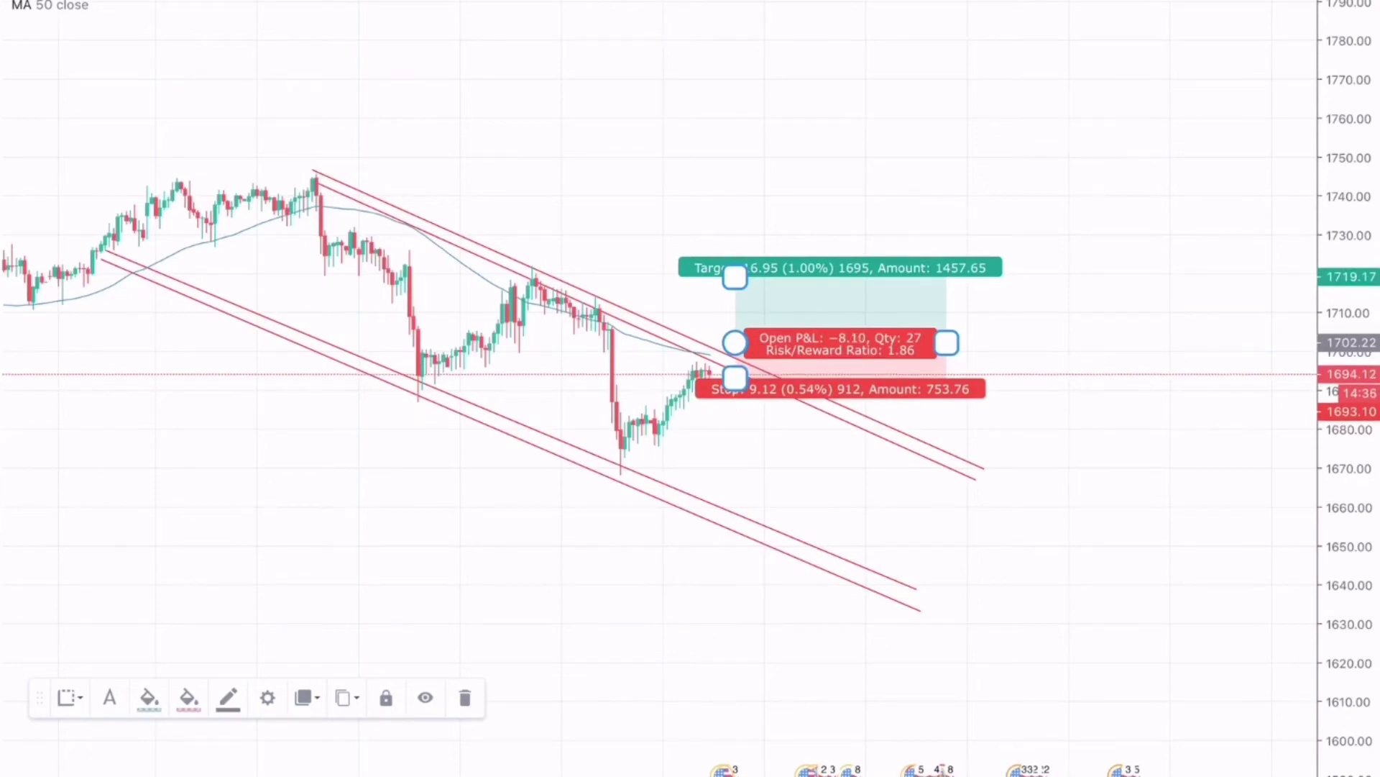
# Step: Raise the long position's target to about 1743.68 and delete the position from the chart
pyautogui.moveTo(734, 276); pyautogui.dragTo(735, 241)
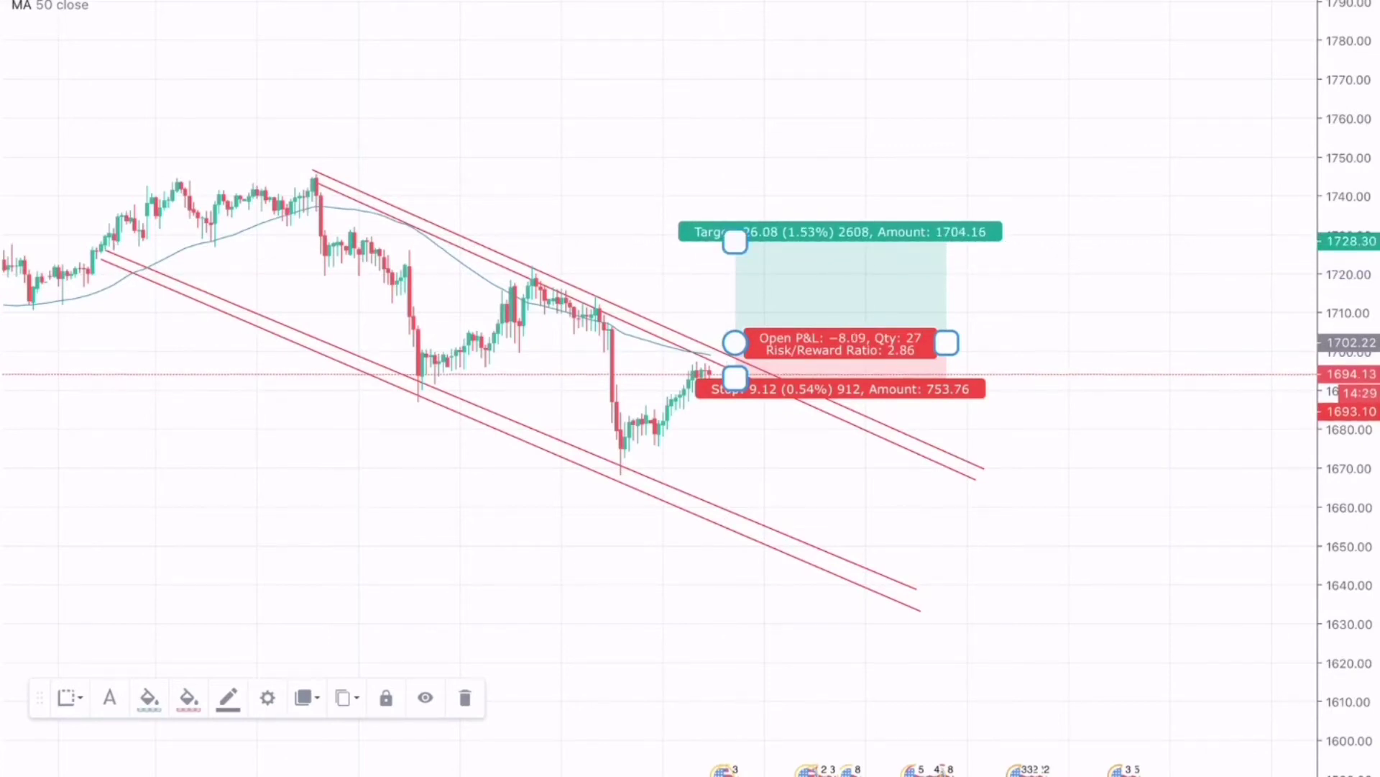
pyautogui.moveTo(735, 241); pyautogui.dragTo(735, 182)
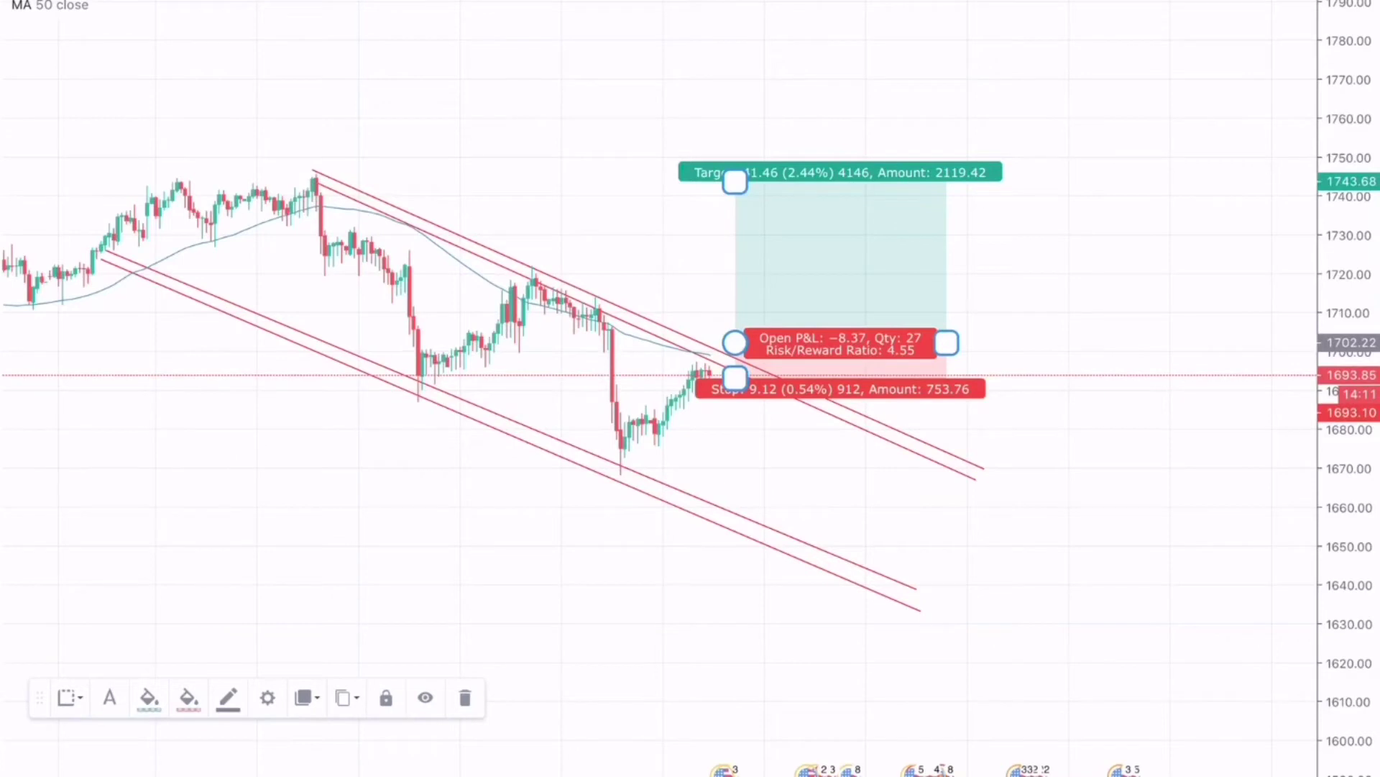
pyautogui.press('Delete')
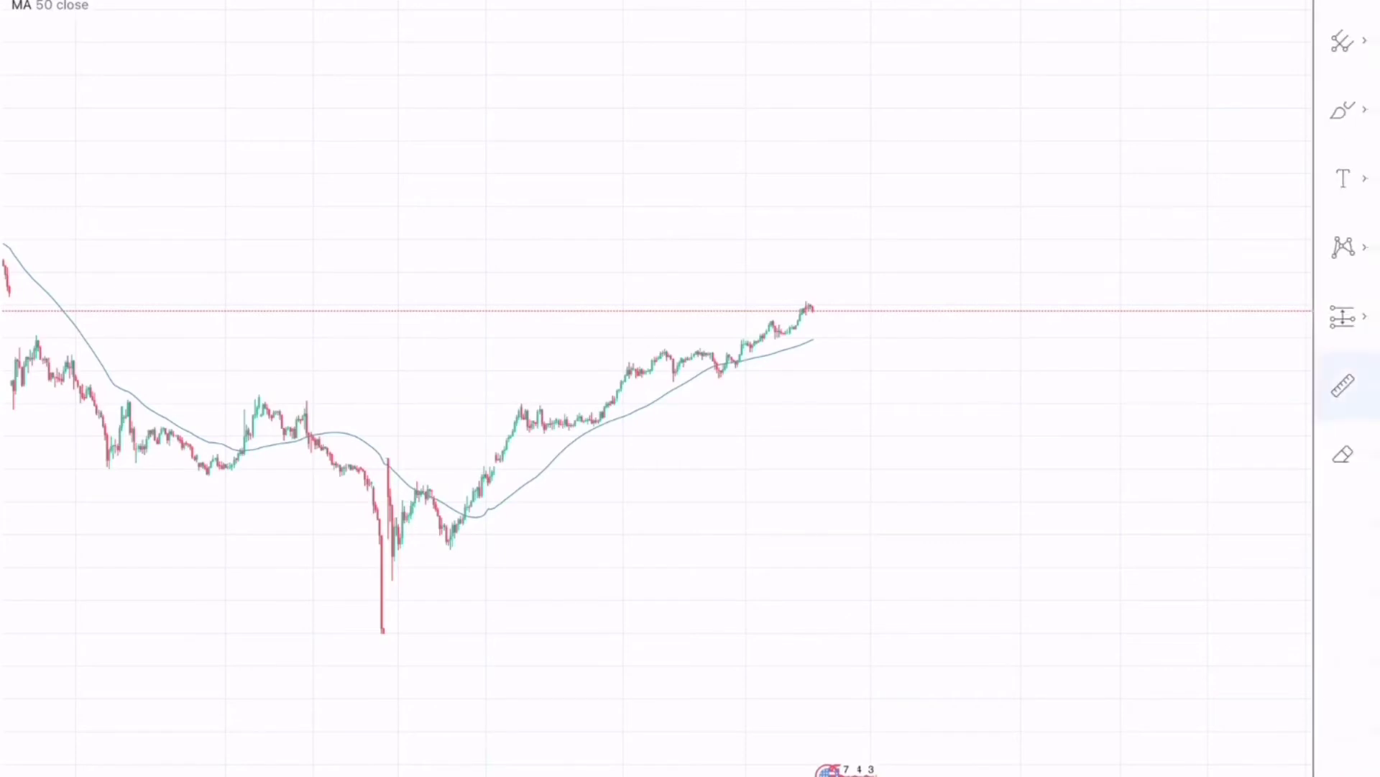
# Step: Draw a rising trend line under the swing lows, from the low near 10 up to about 48.5
pyautogui.click(1250, 385)
pyautogui.moveTo(533, 480)
pyautogui.mouseDown()
pyautogui.moveTo(435, 534)
pyautogui.moveTo(451, 548)
pyautogui.moveTo(579, 518)
pyautogui.moveTo(697, 365)
pyautogui.moveTo(851, 309)
pyautogui.moveTo(952, 235)
pyautogui.mouseUp()
pyautogui.press('Escape')
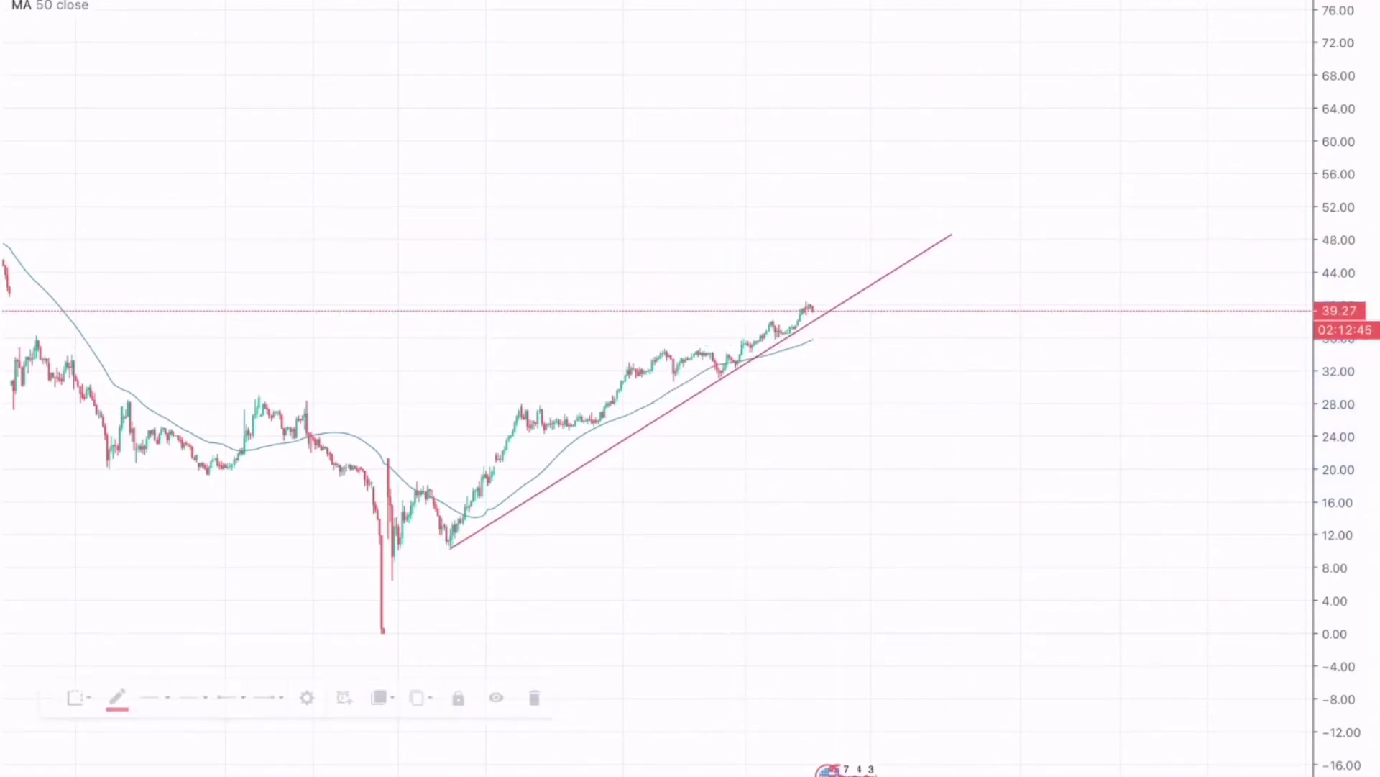
# Step: Draw a short blue arrow from the latest candle down to the rising trend line at about 38.93
pyautogui.moveTo(1339, 561); pyautogui.dragTo(1339, 259)
pyautogui.moveTo(656, 389); pyautogui.dragTo(580, 354)
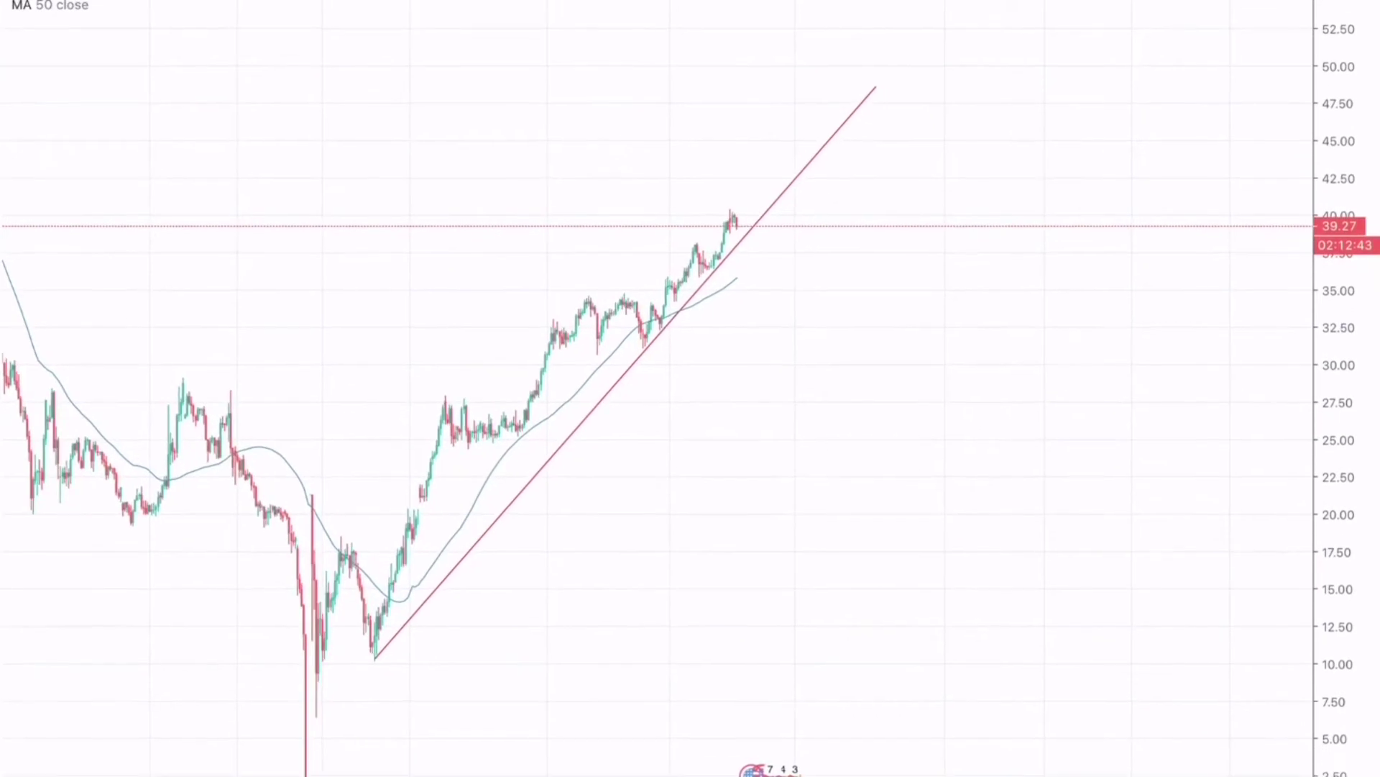
pyautogui.scroll(4, 859, 389)
pyautogui.moveTo(859, 388); pyautogui.dragTo(1119, 393)
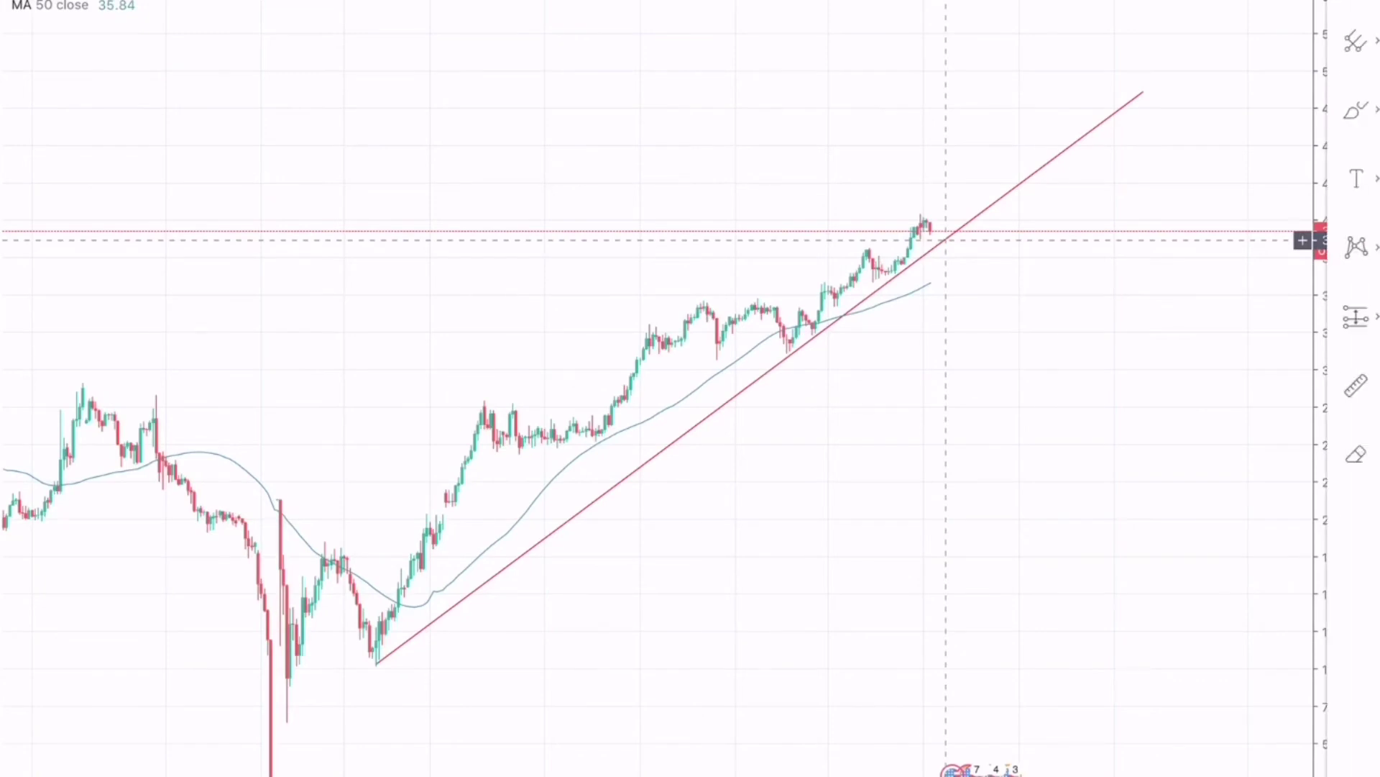
pyautogui.click(1356, 317)
pyautogui.click(945, 239)
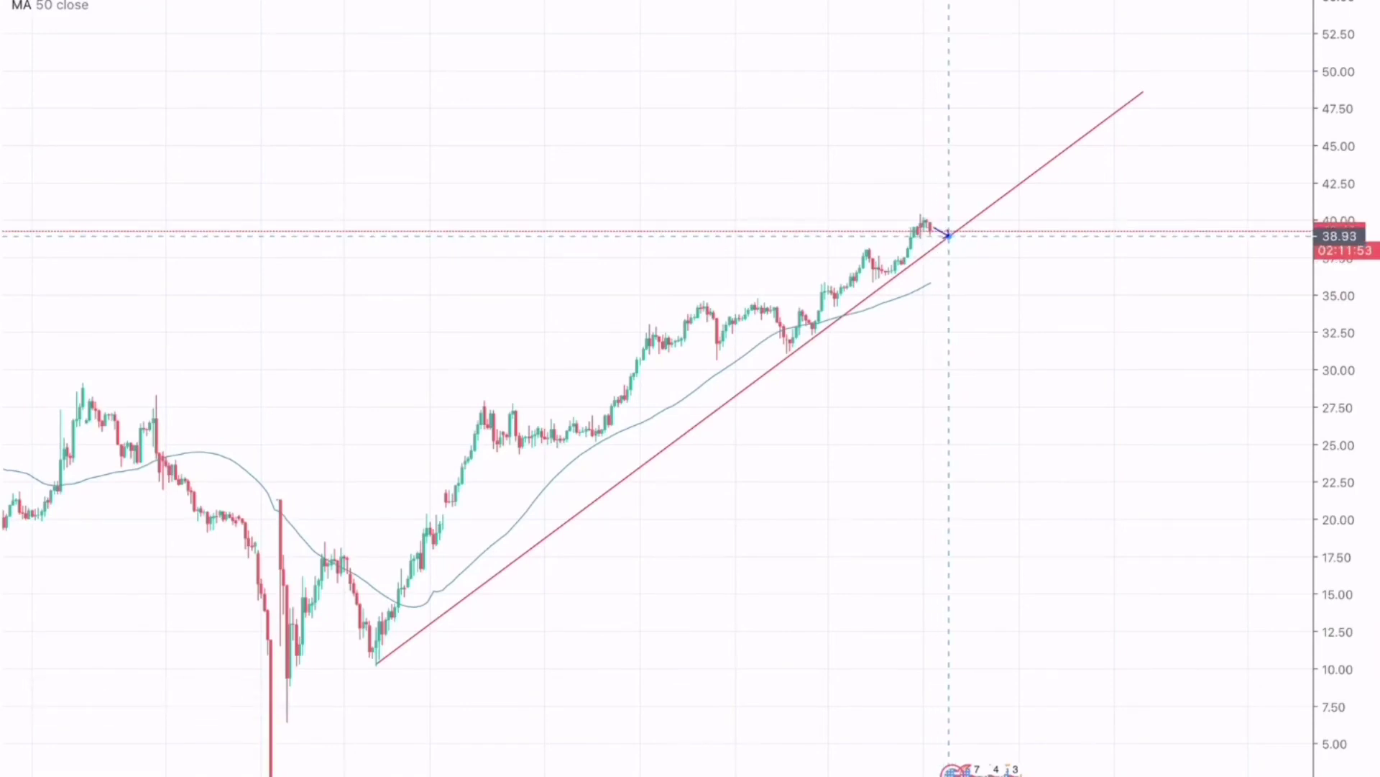
pyautogui.click(950, 237)
# Step: Add a second blue arrow from the tip of the first one up to about 42.05
pyautogui.click(1359, 237)
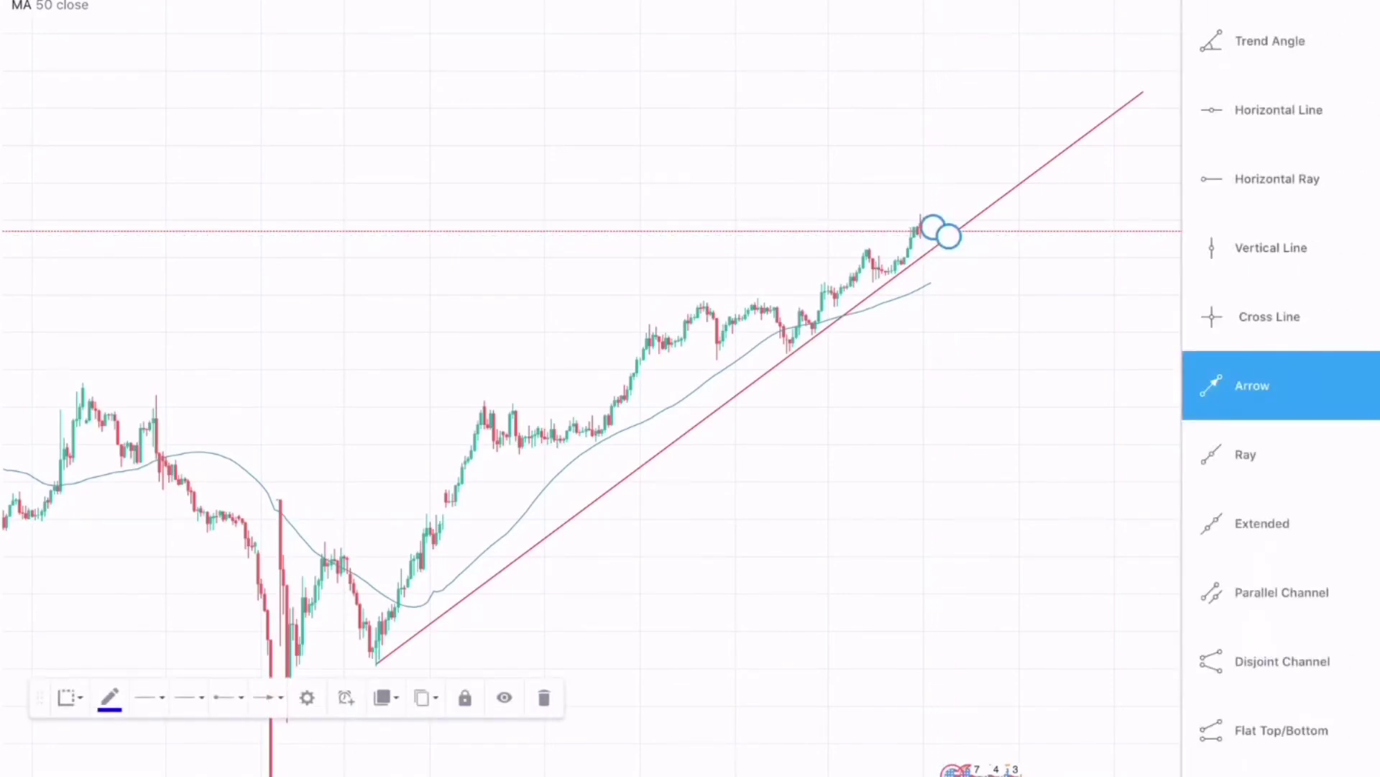
pyautogui.click(1281, 385)
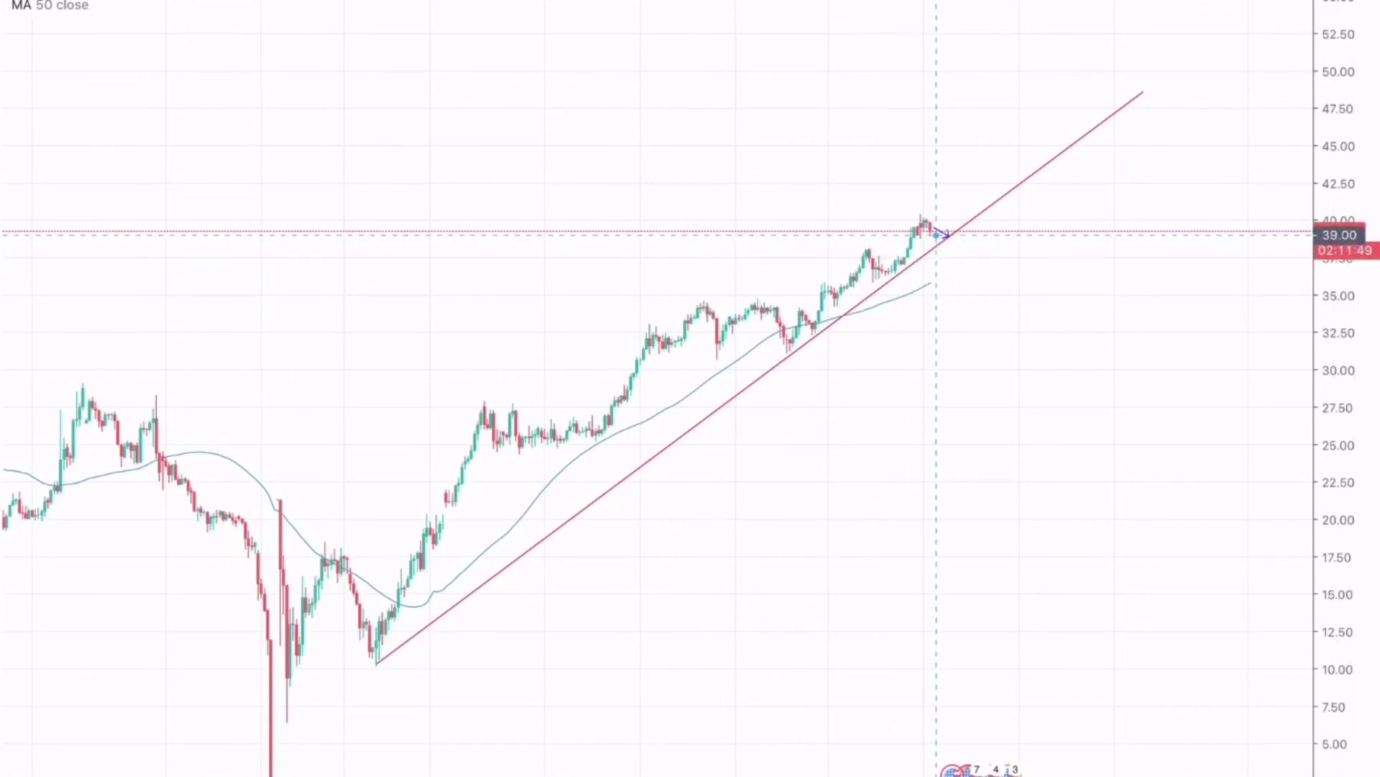
pyautogui.click(951, 233)
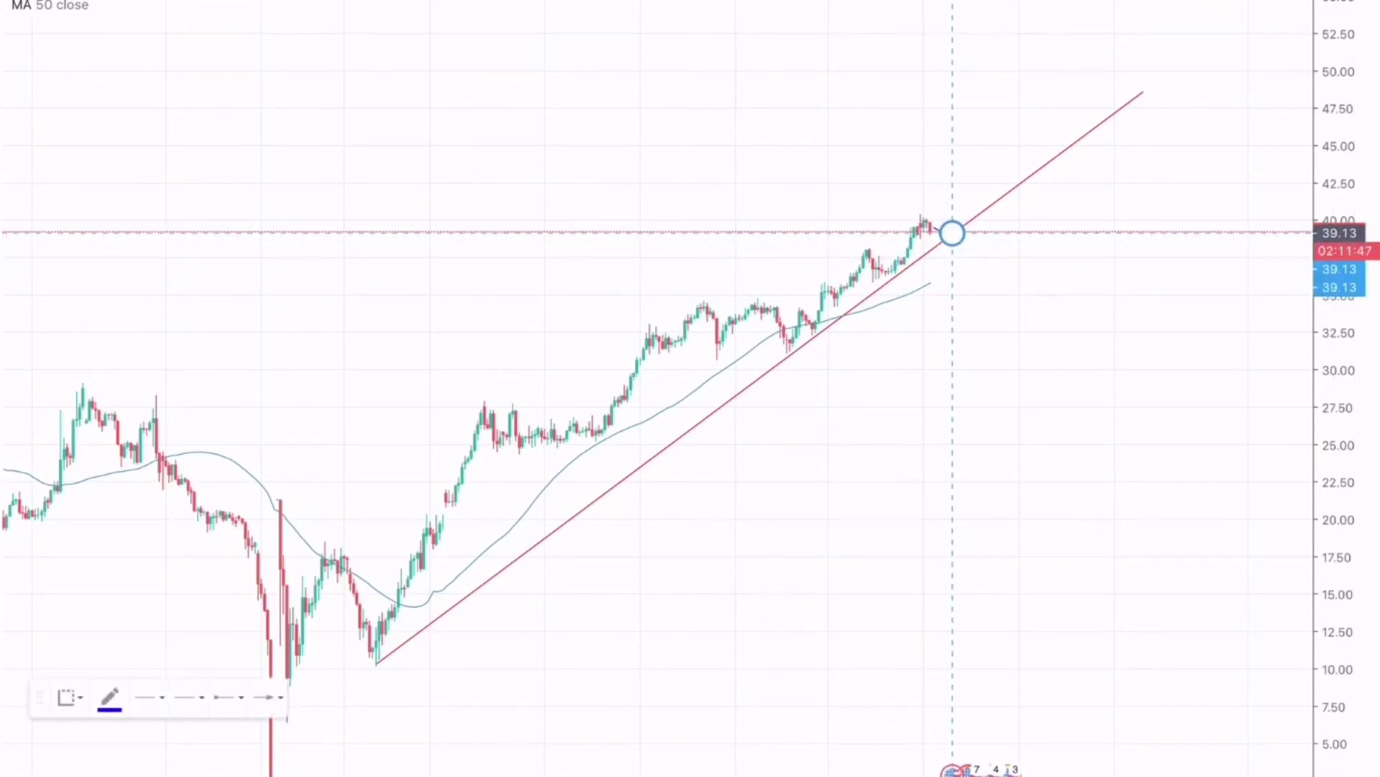
pyautogui.click(952, 233)
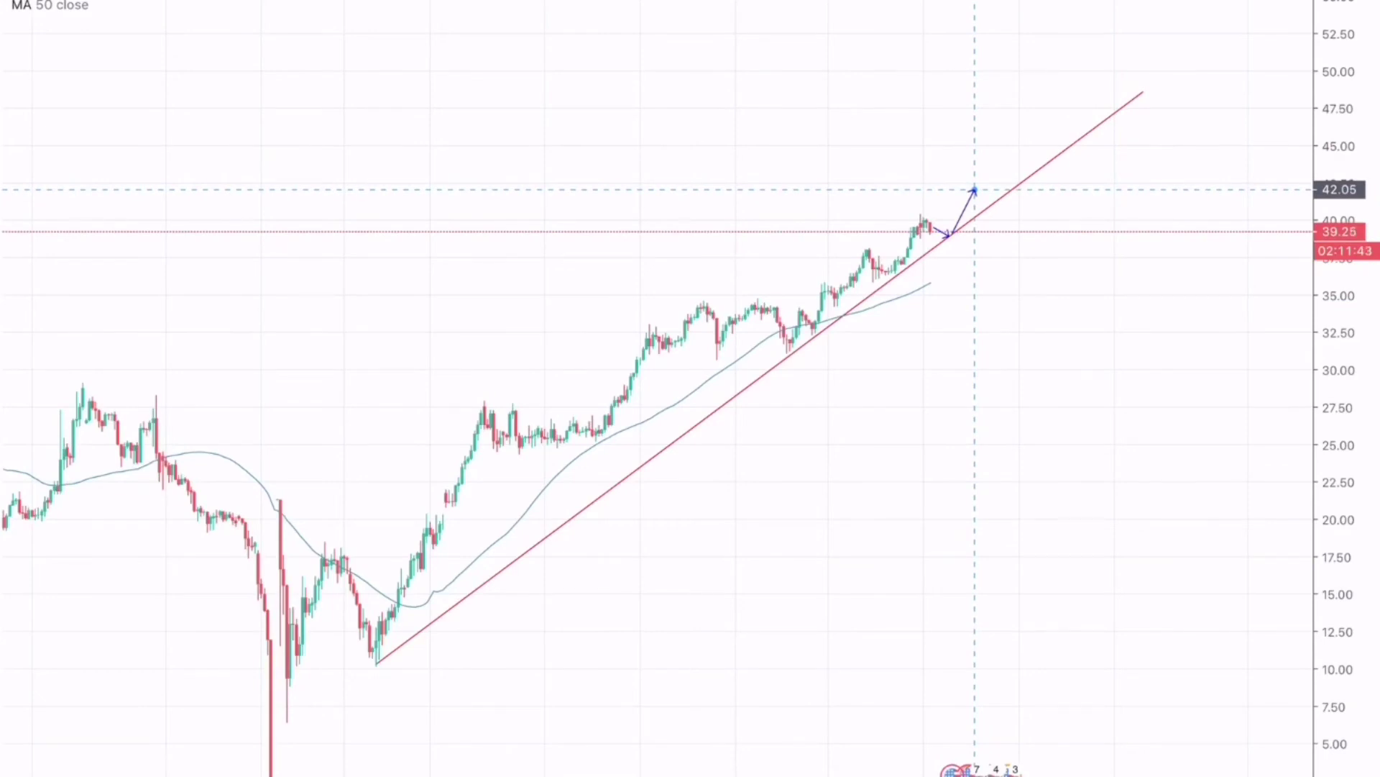
pyautogui.click(975, 190)
# Step: Add two horizontal rays above the latest price, at about 41.03 on the edge of the earlier gap and at about 43.74
pyautogui.scroll(-4, 656, 388)
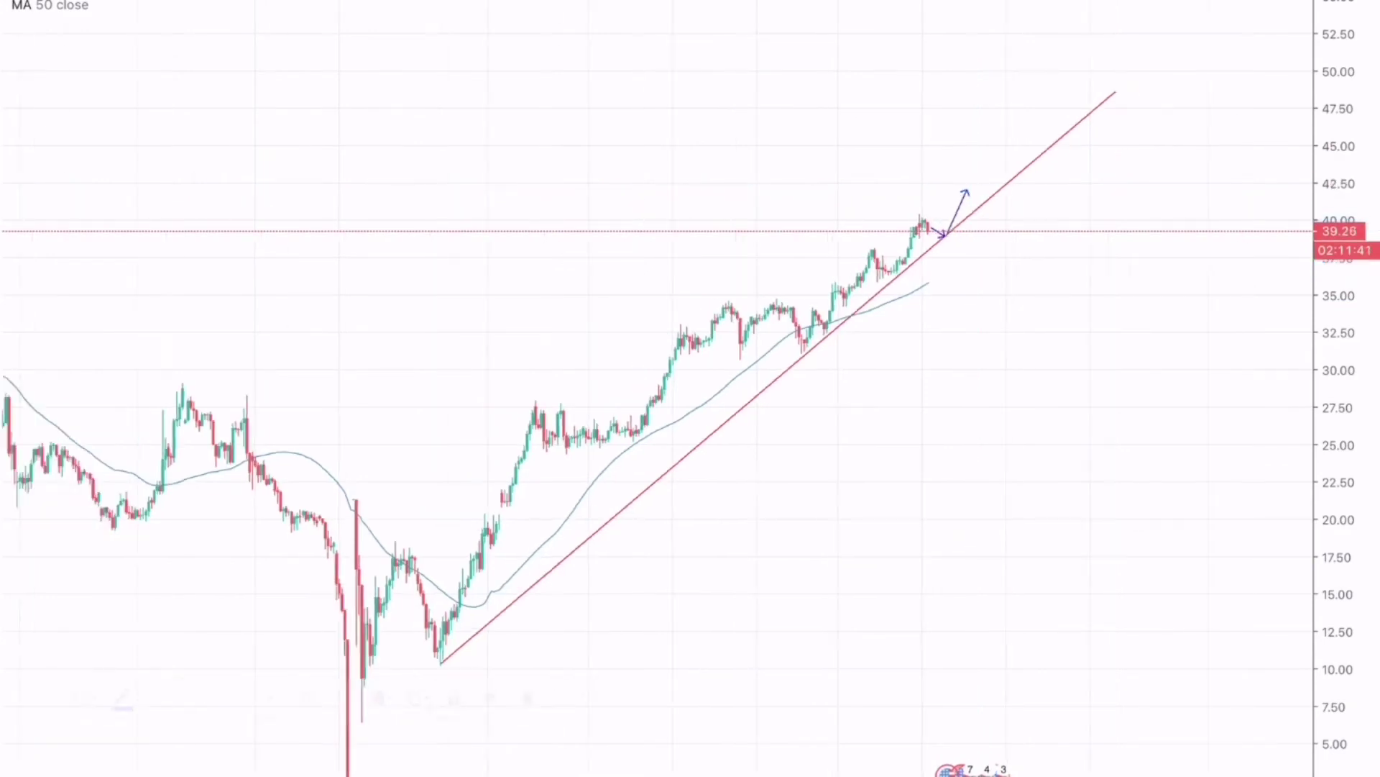
pyautogui.scroll(-2, 901, 388)
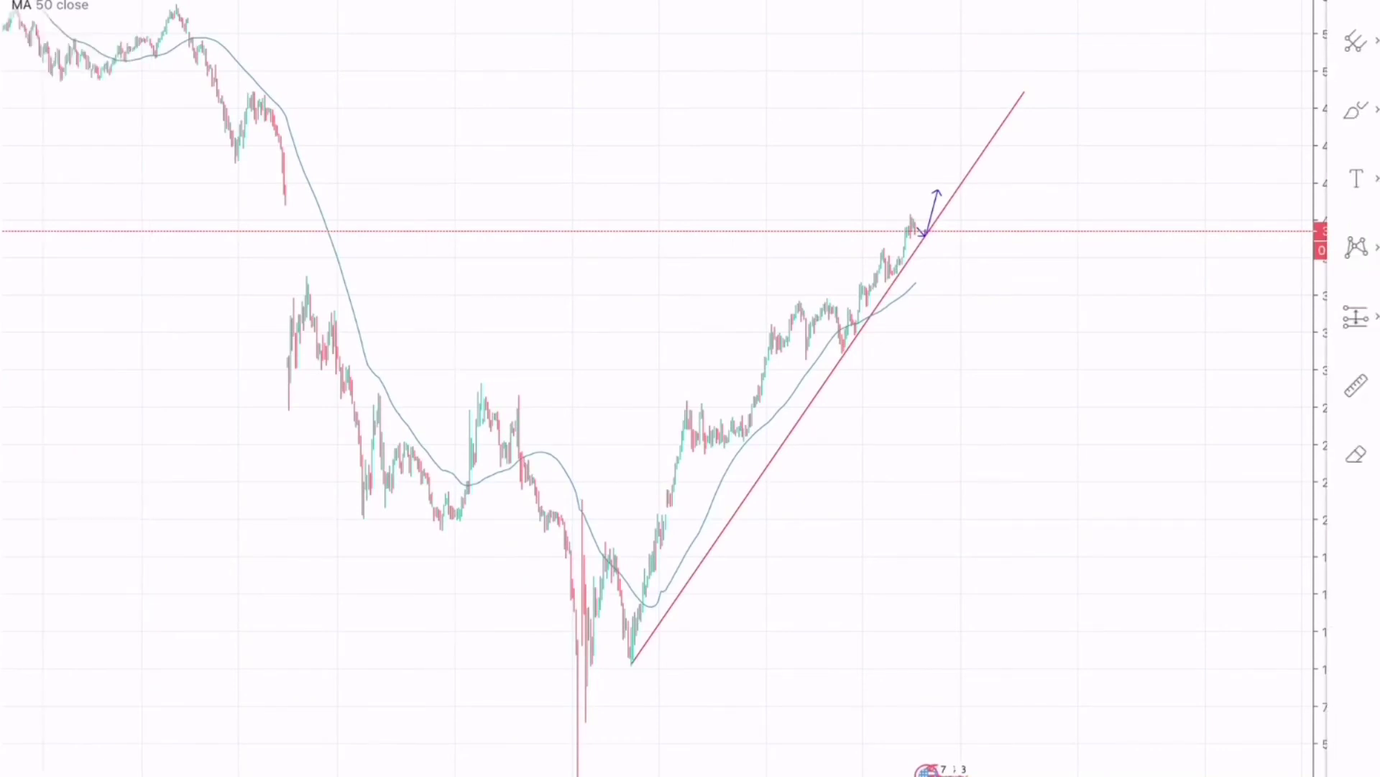
pyautogui.click(1356, 41)
pyautogui.click(1252, 386)
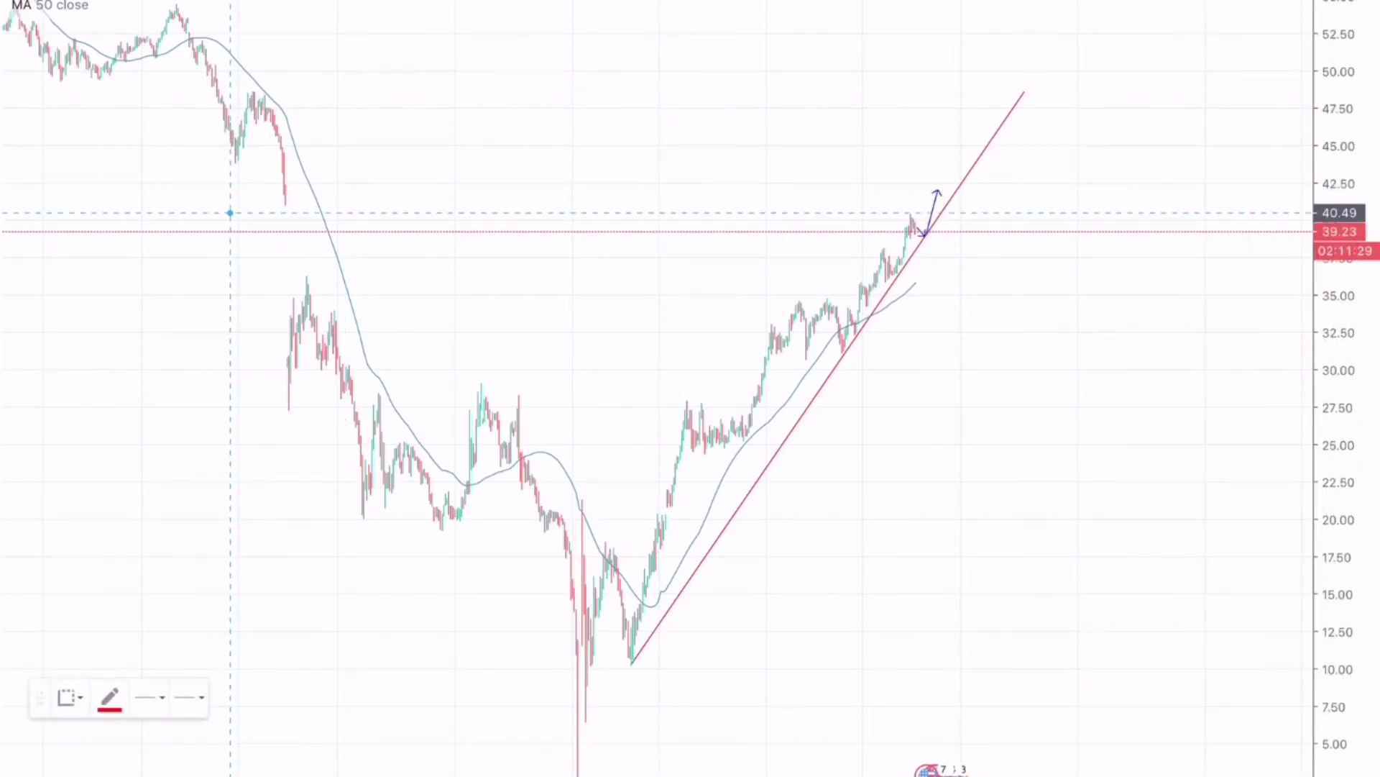
pyautogui.click(232, 205)
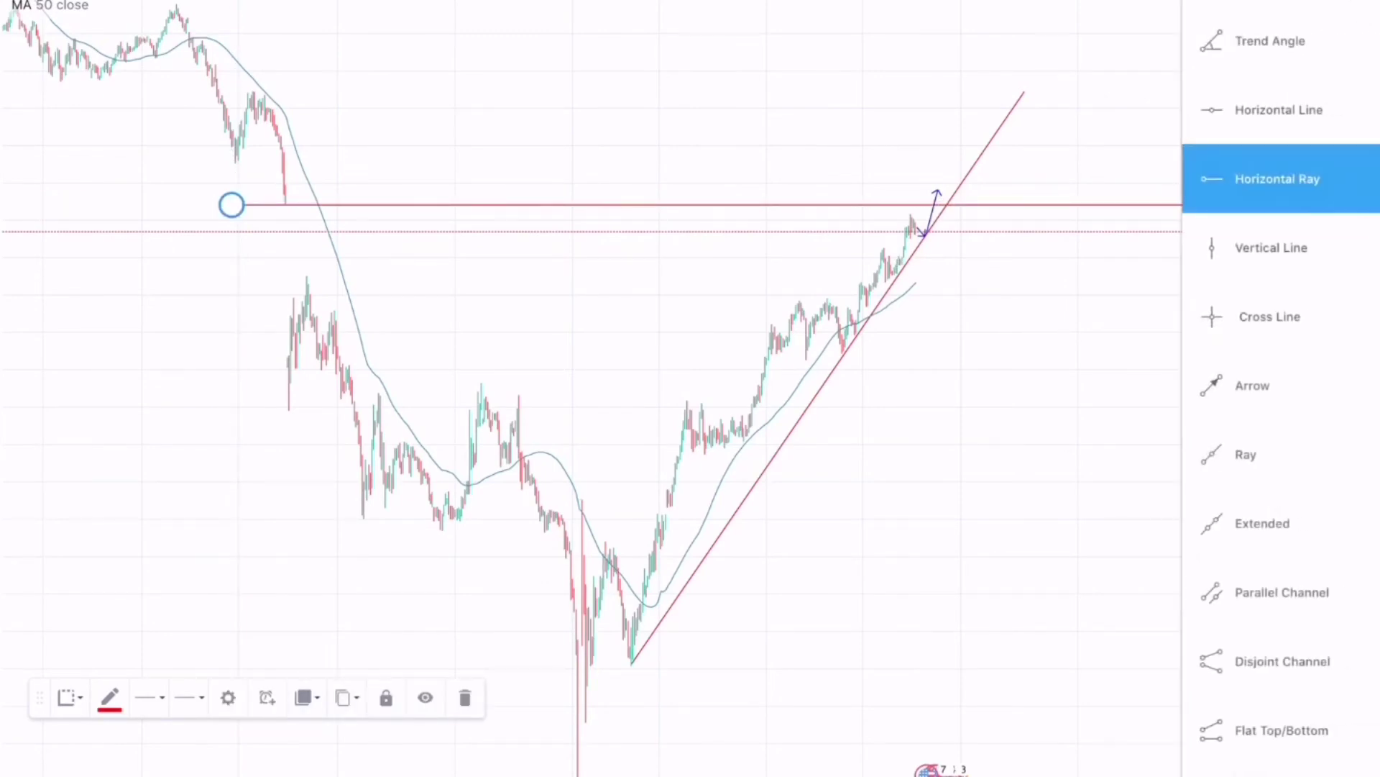
pyautogui.click(654, 345)
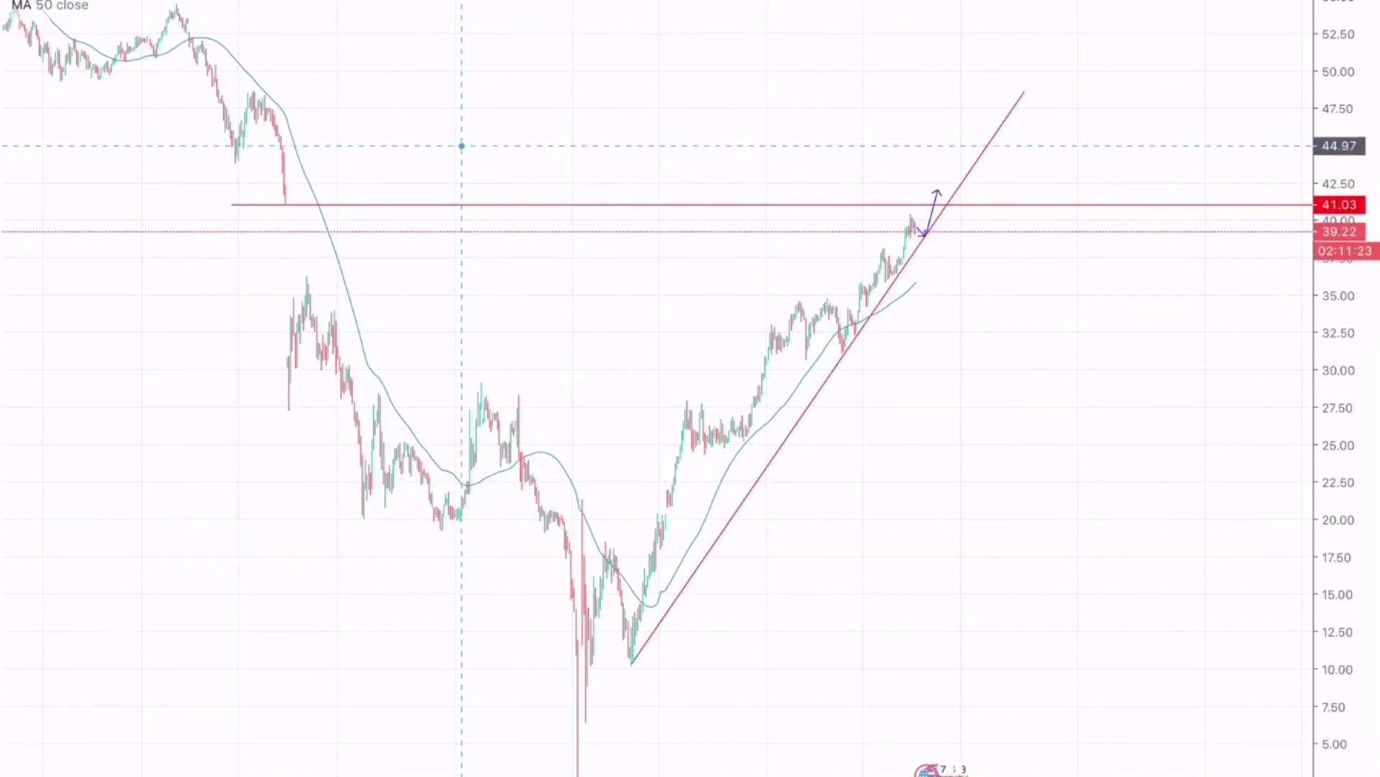
pyautogui.click(454, 164)
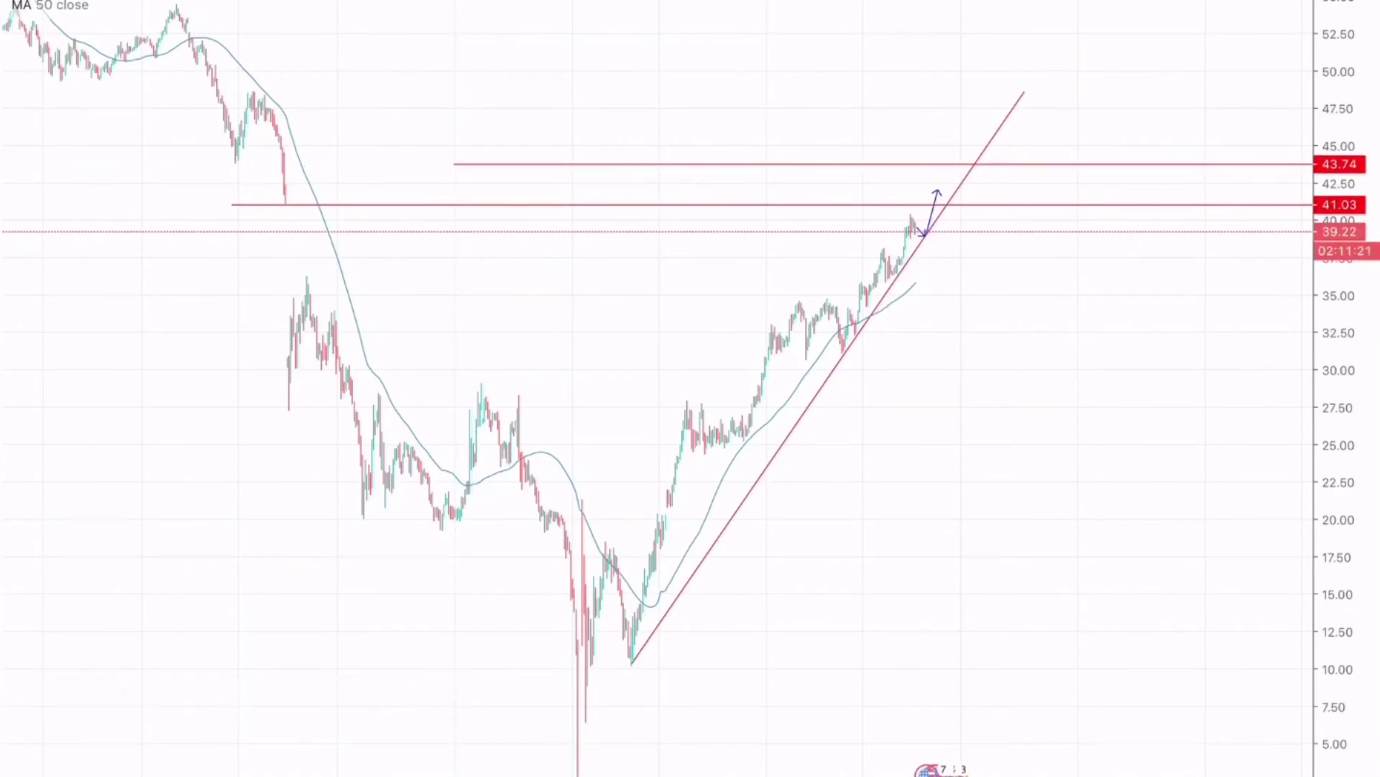
# Step: Place a long position at about 38.86 near the trend line, with target about 41.17 and stop about 37.64
pyautogui.scroll(10, 1035, 388)
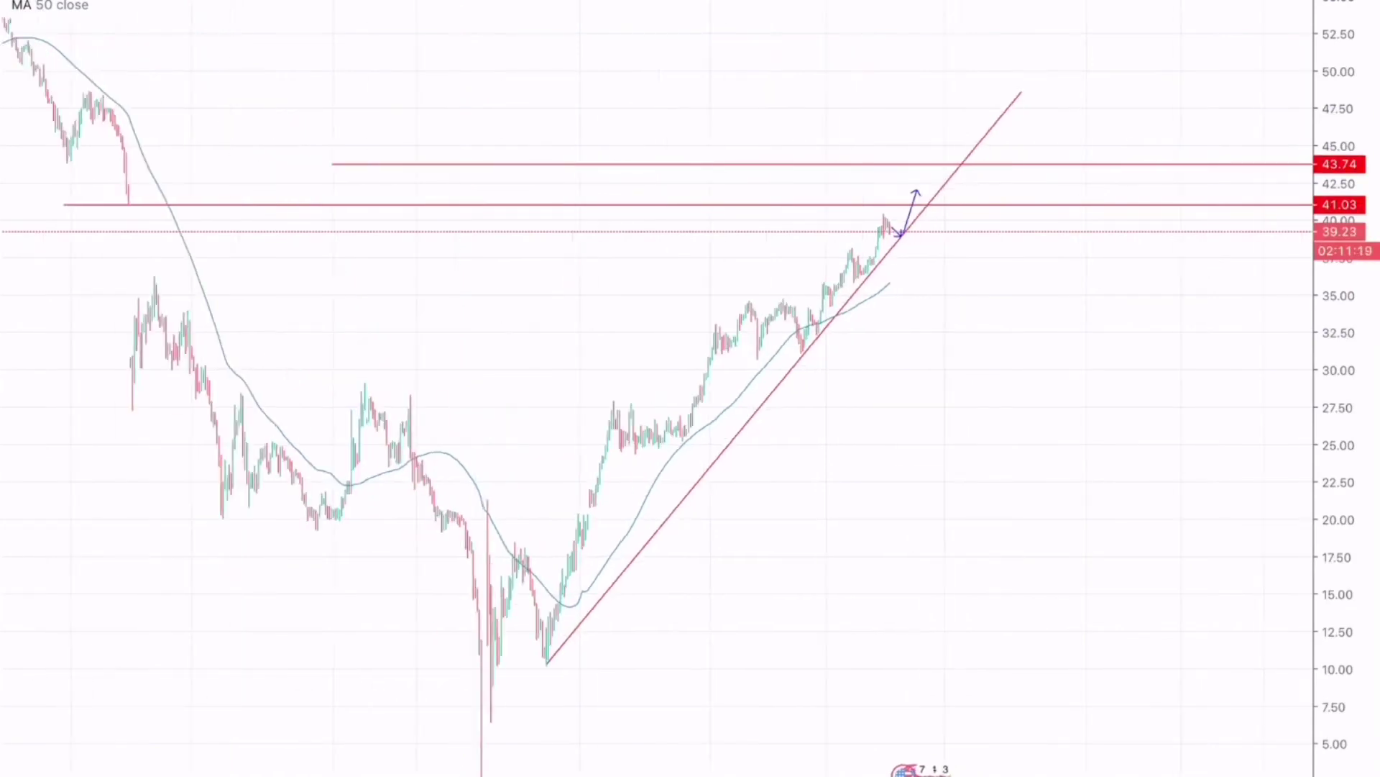
pyautogui.scroll(-5, 1036, 389)
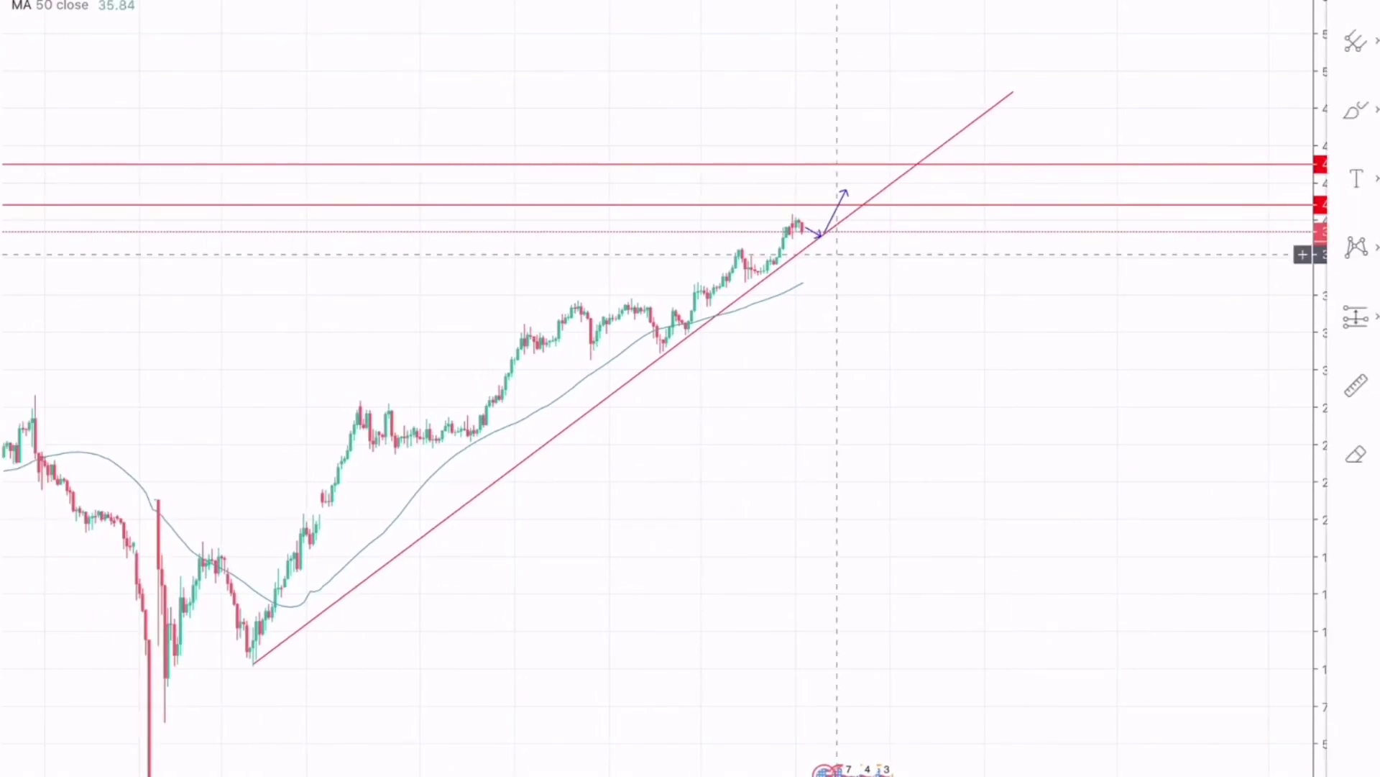
pyautogui.click(1356, 316)
pyautogui.click(1281, 4)
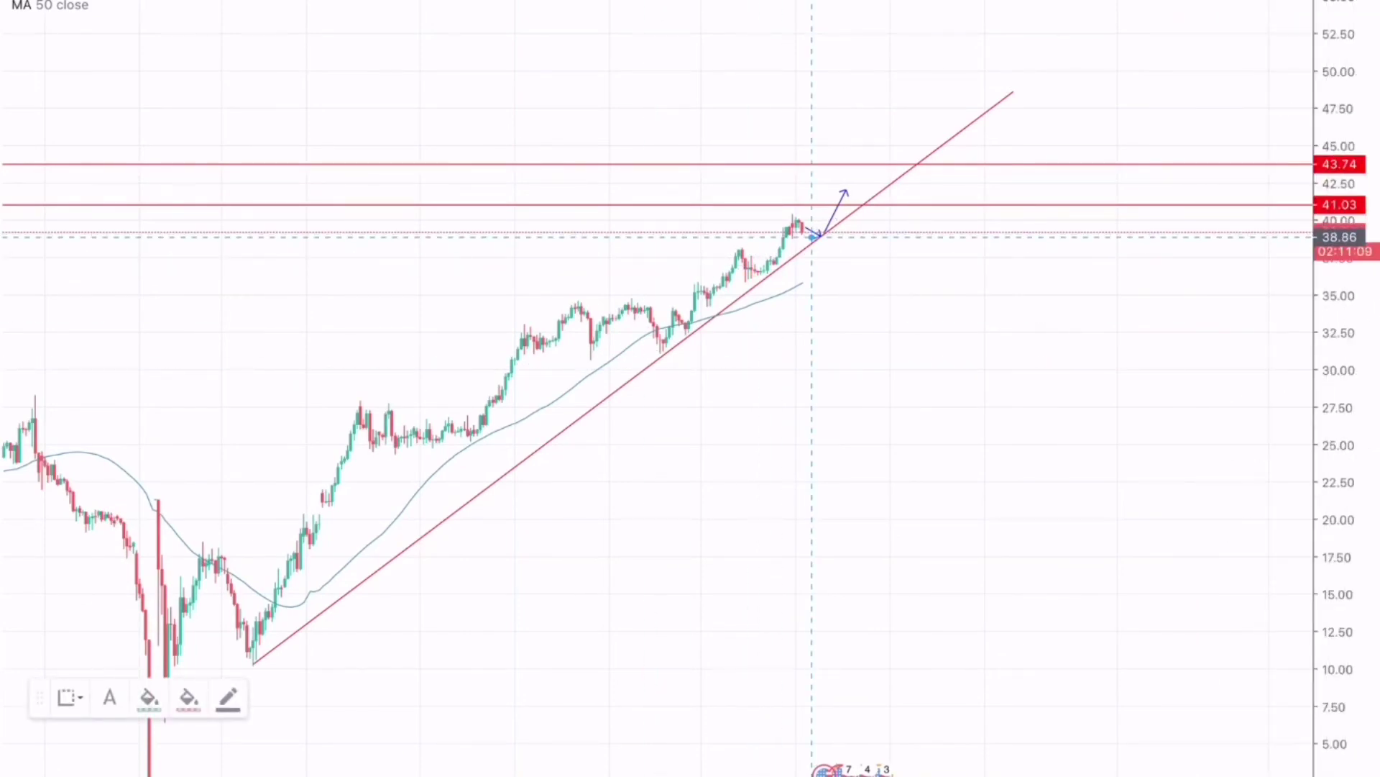
pyautogui.click(812, 237)
pyautogui.moveTo(812, 116); pyautogui.dragTo(812, 203)
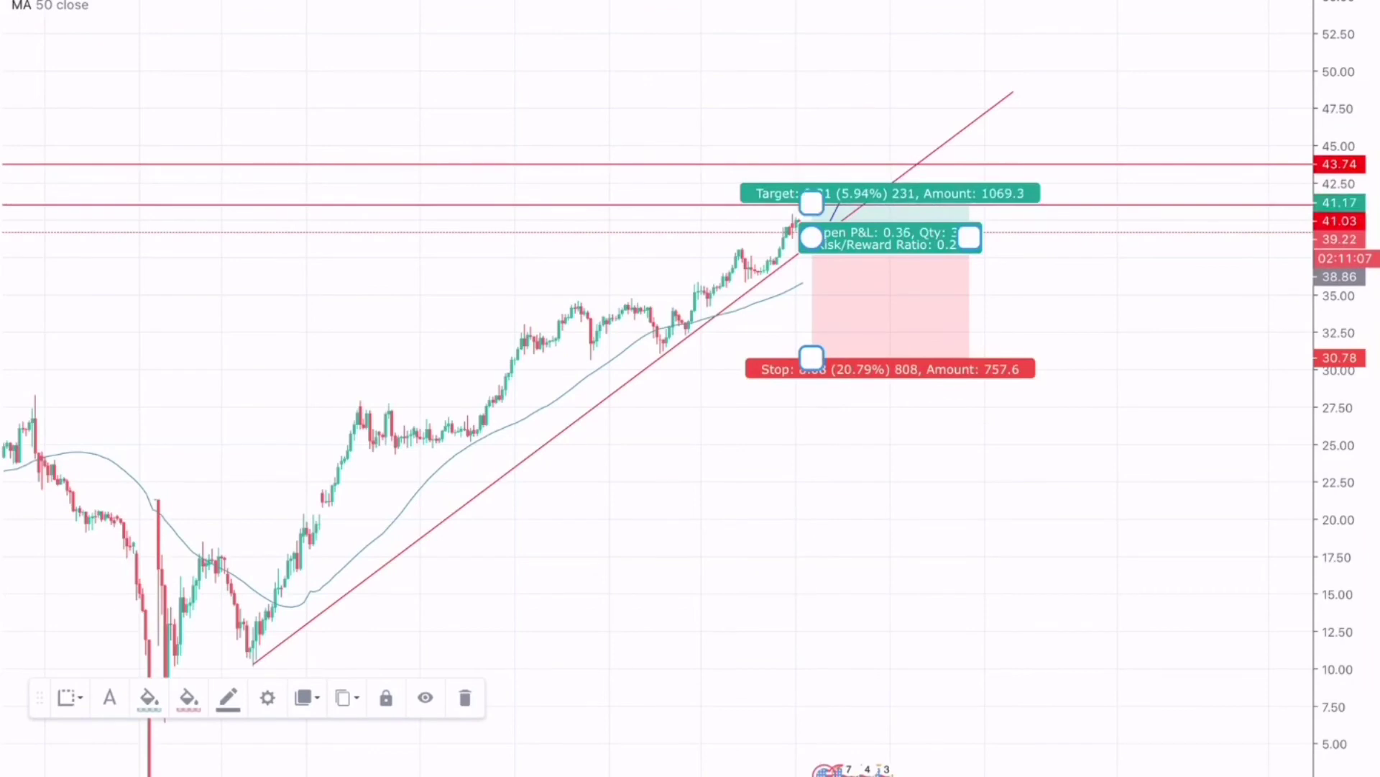
pyautogui.moveTo(811, 358); pyautogui.dragTo(824, 255)
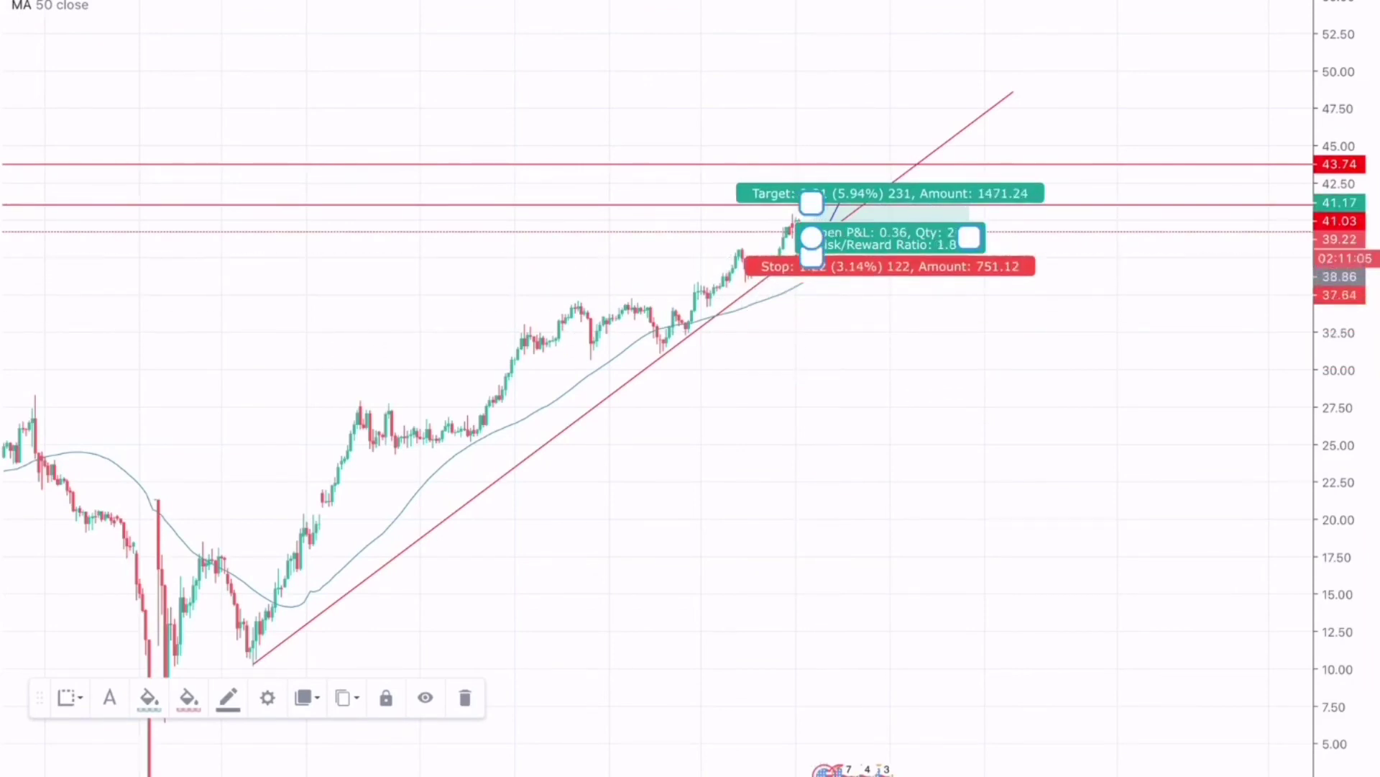
pyautogui.press('Escape')
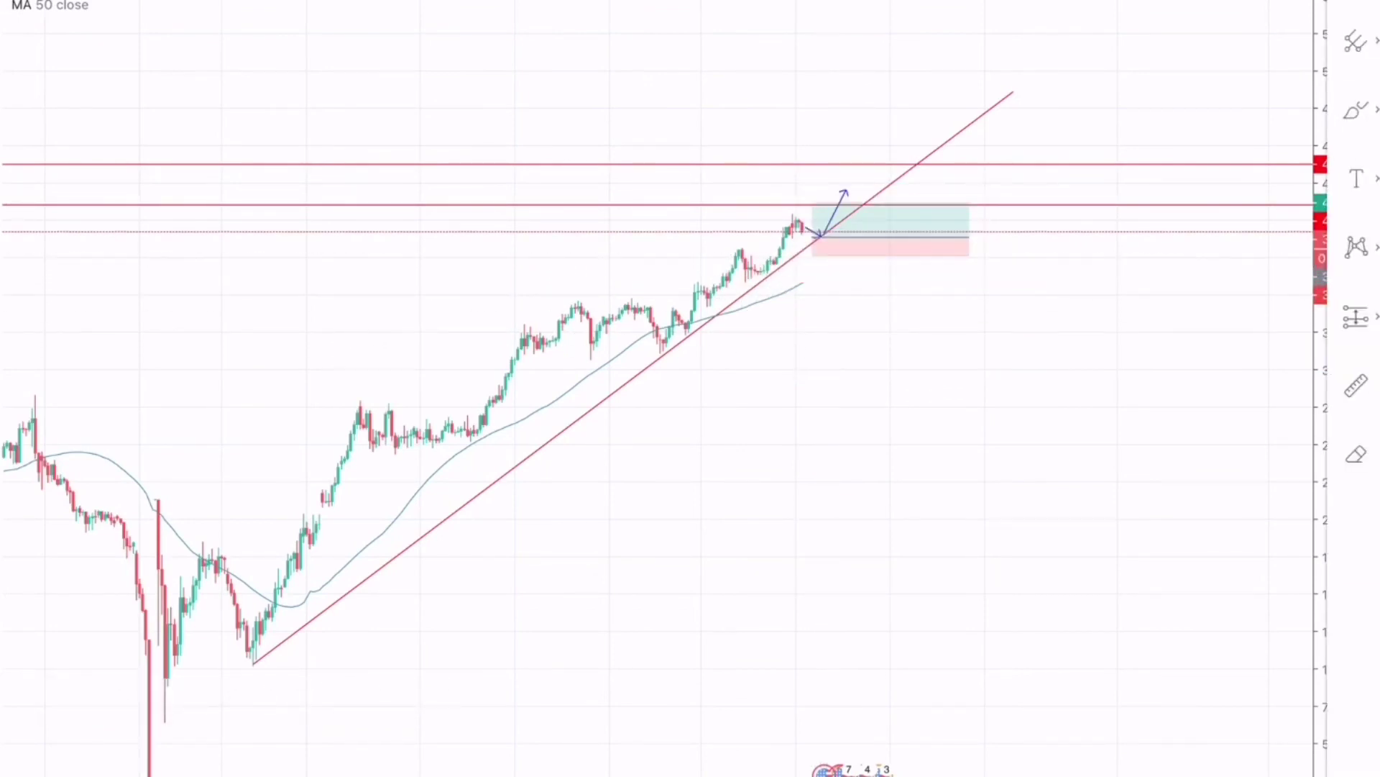
# Step: Add a second rising line just above the trend line, starting near 11 and ending at about 48.42
pyautogui.click(1357, 41)
pyautogui.click(1266, 179)
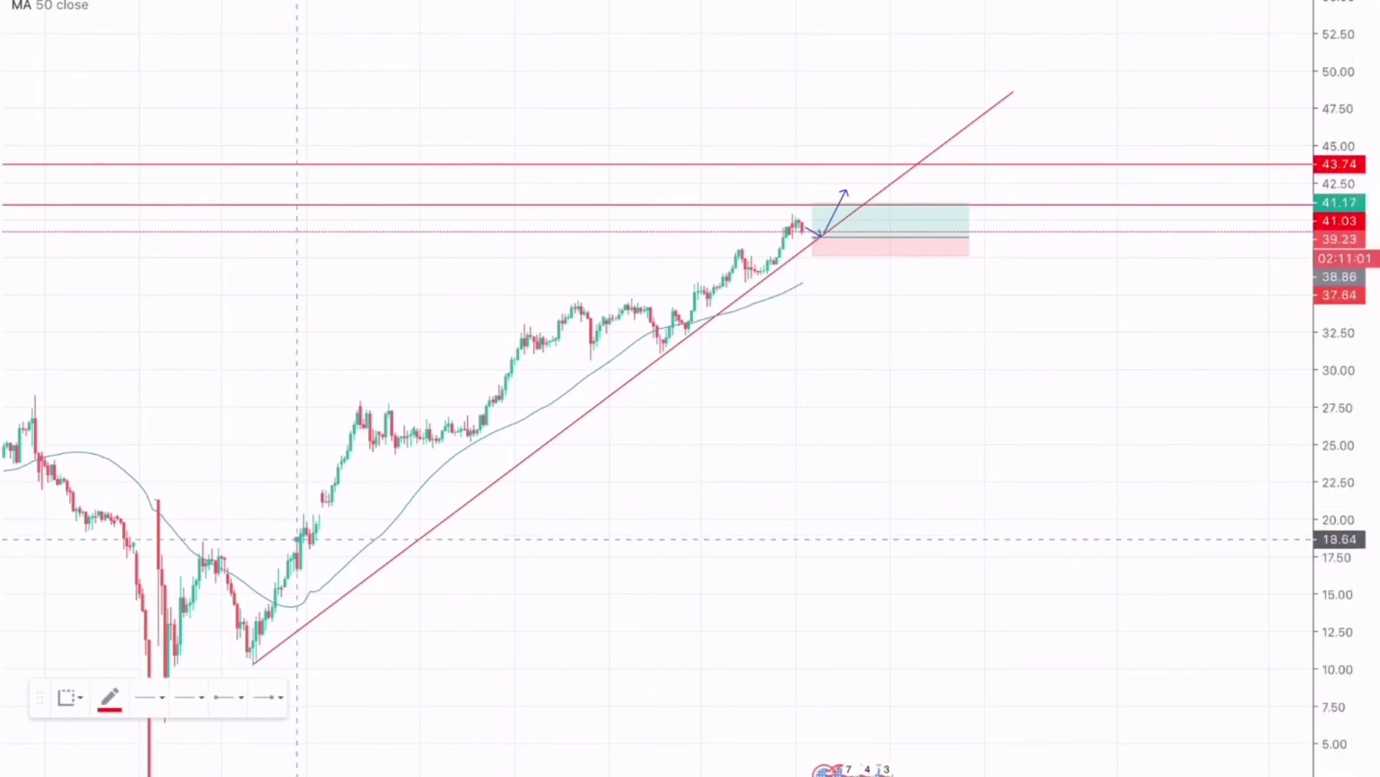
pyautogui.click(253, 653)
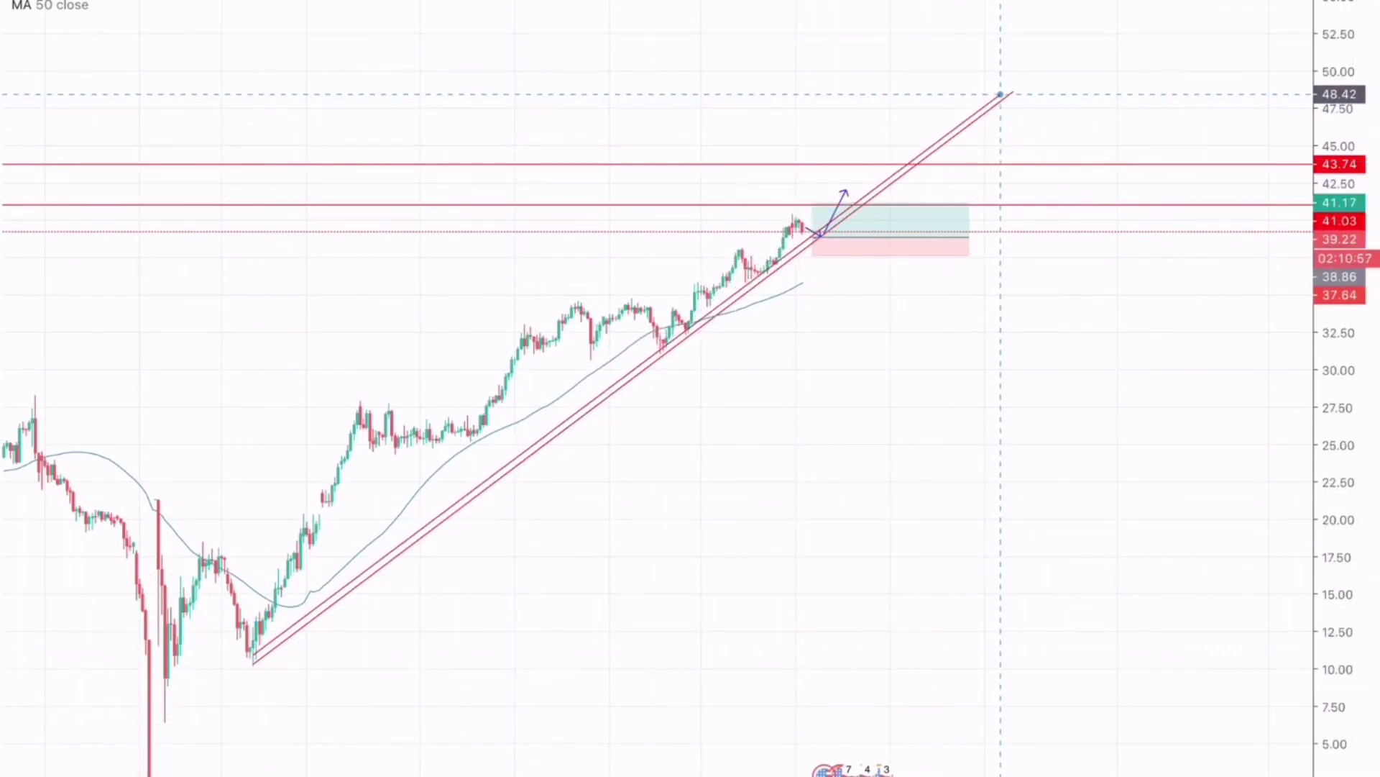
pyautogui.click(1000, 95)
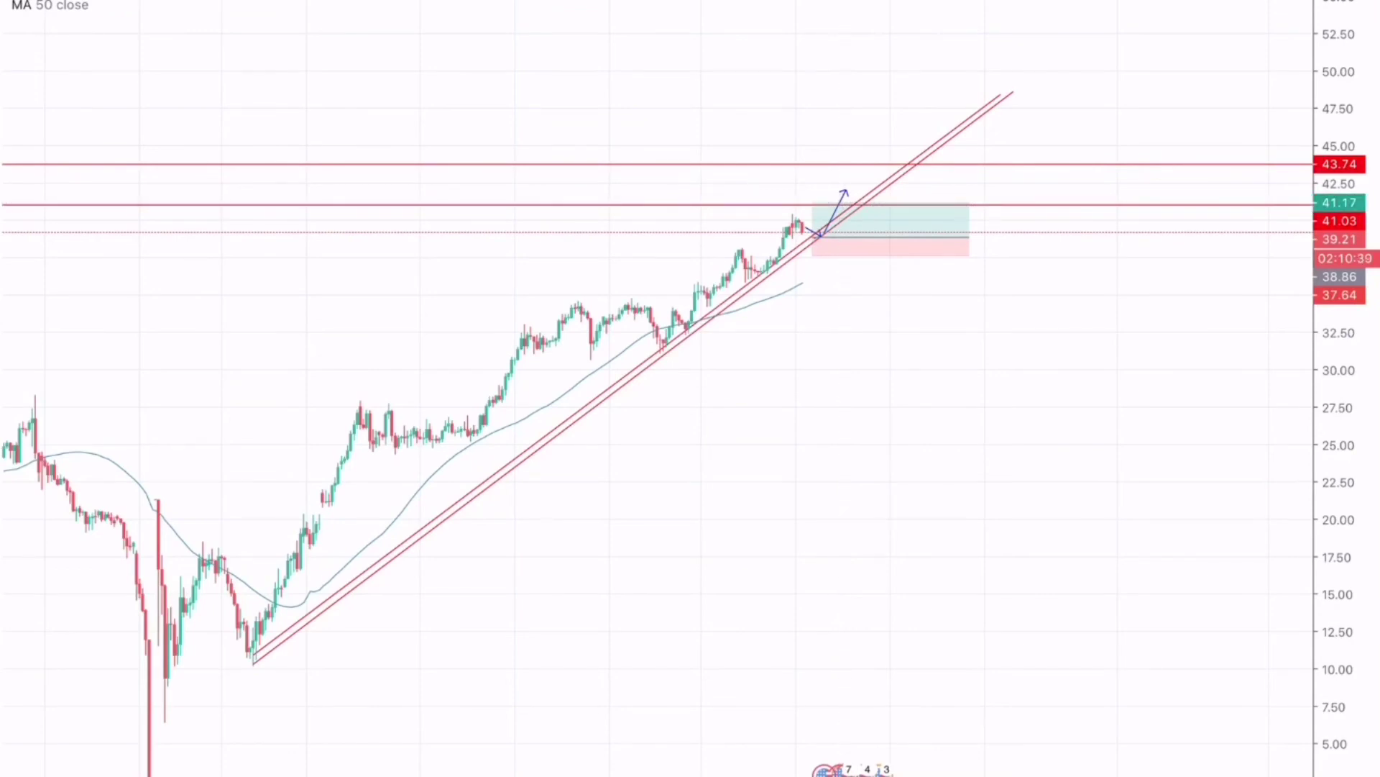
# Step: Raise the long position's target to about 43.27, just below the upper horizontal ray
pyautogui.click(827, 227)
pyautogui.click(891, 220)
pyautogui.moveTo(812, 203); pyautogui.dragTo(812, 171)
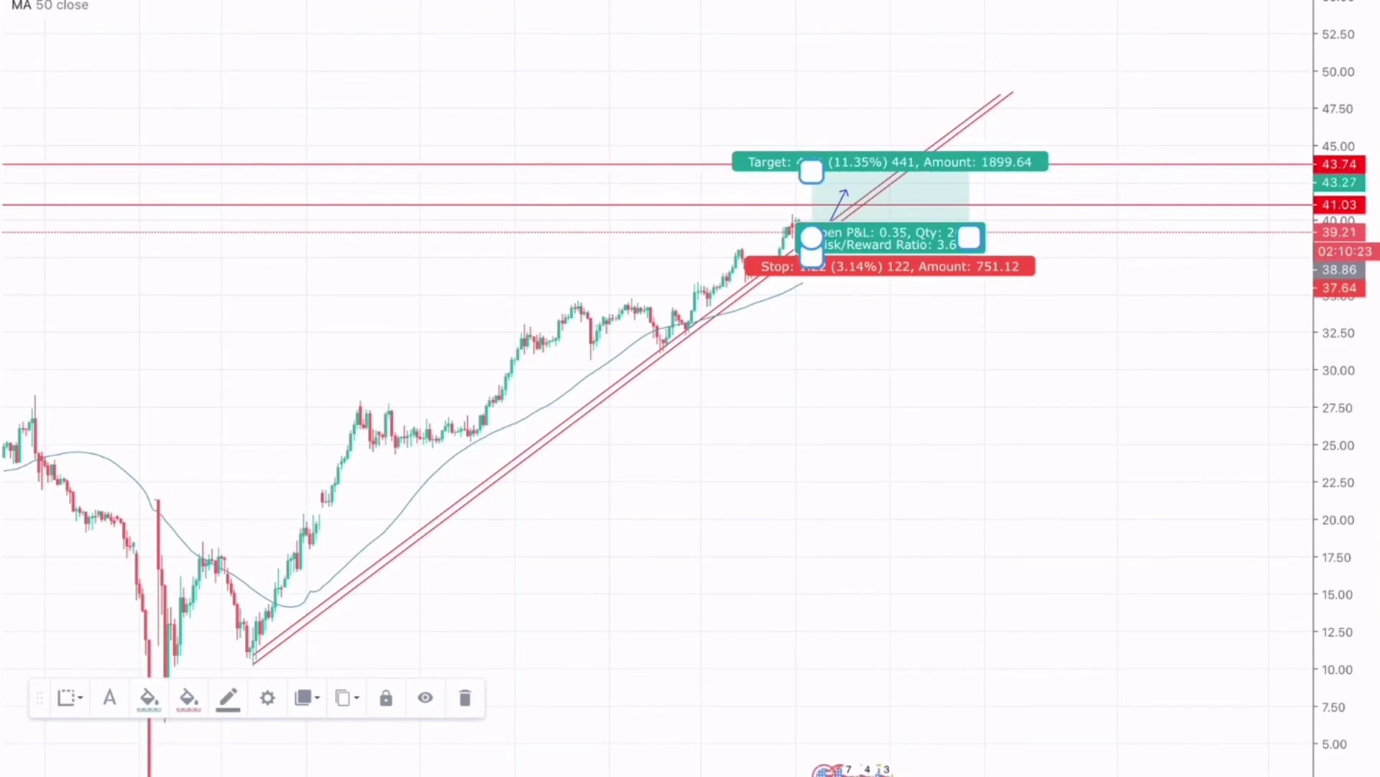
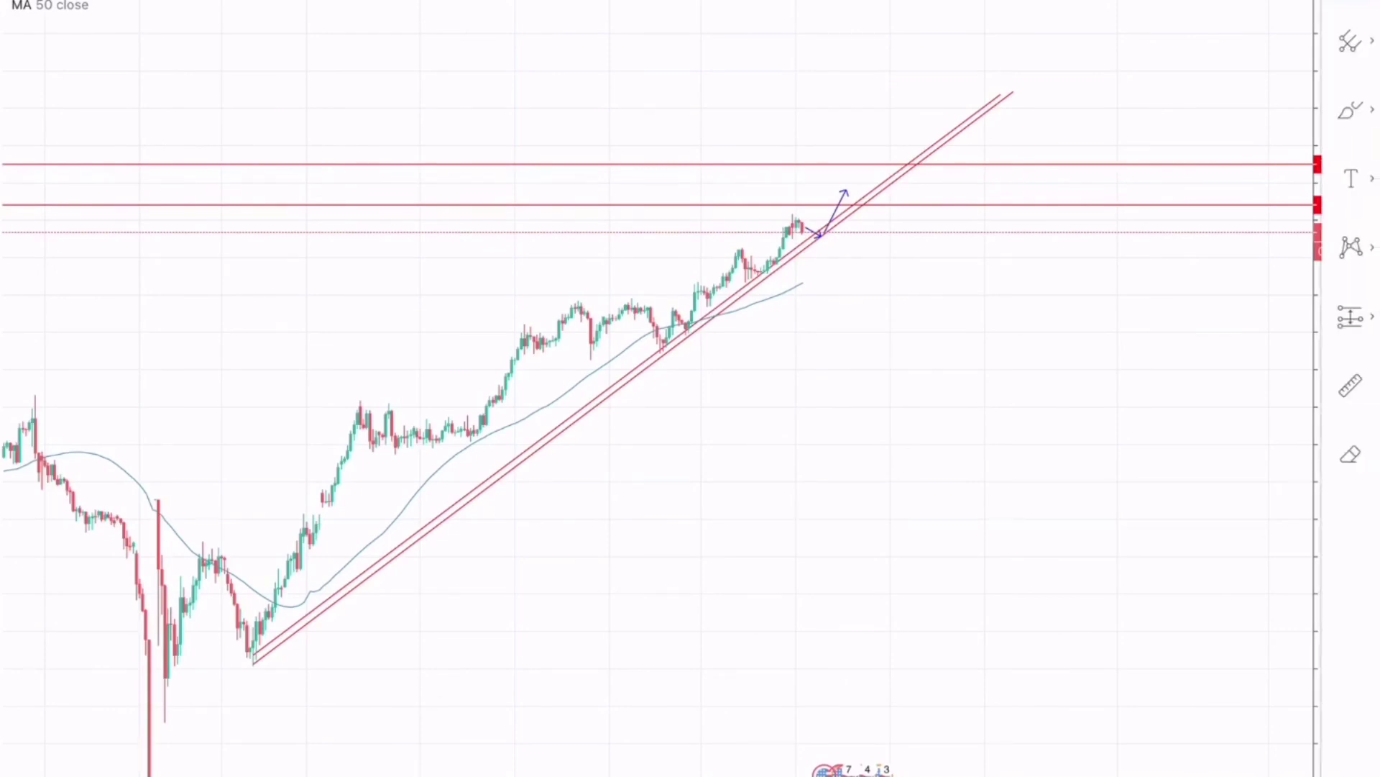
# Step: Place a short position just below the double trend line at about 38.65, with stop about 40.42 and target about 37.16, and widen it slightly
pyautogui.click(1356, 316)
pyautogui.click(1277, 3)
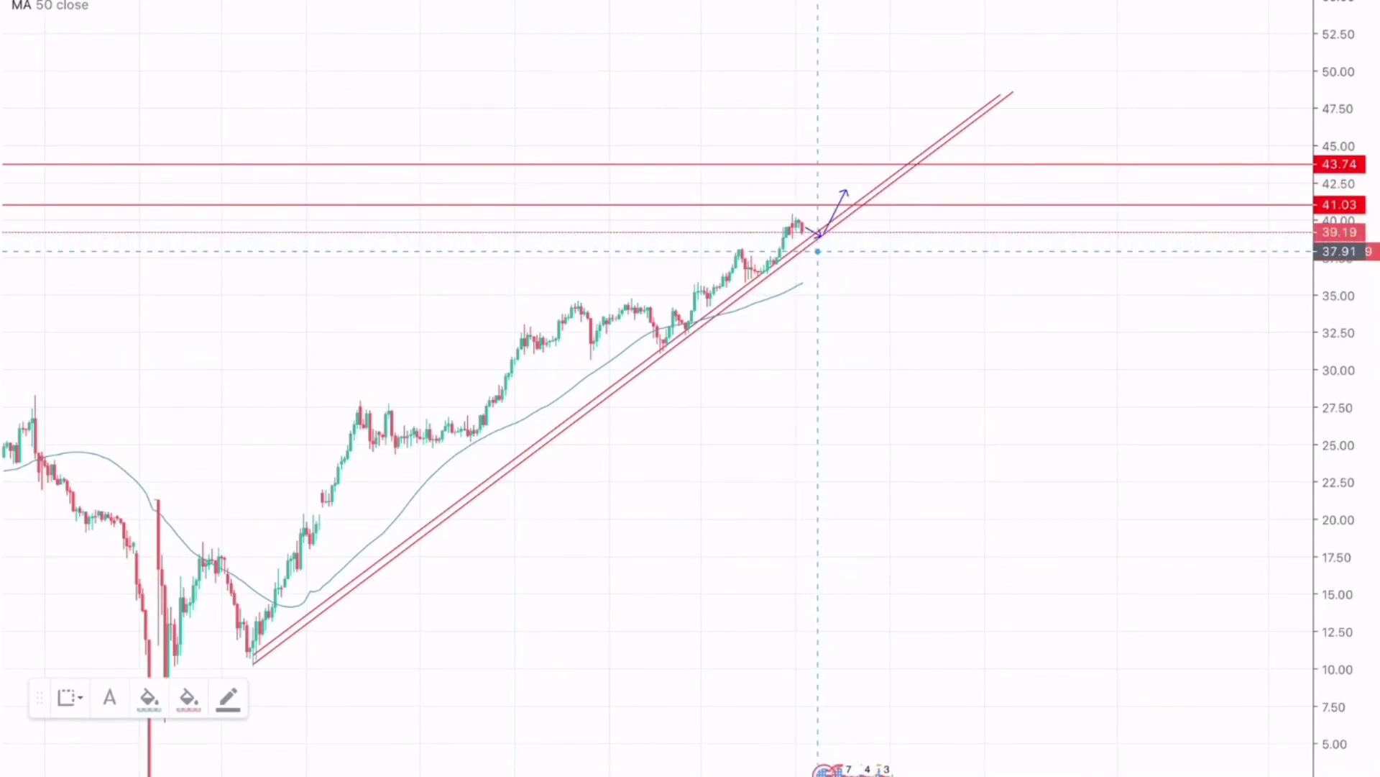
pyautogui.click(824, 255)
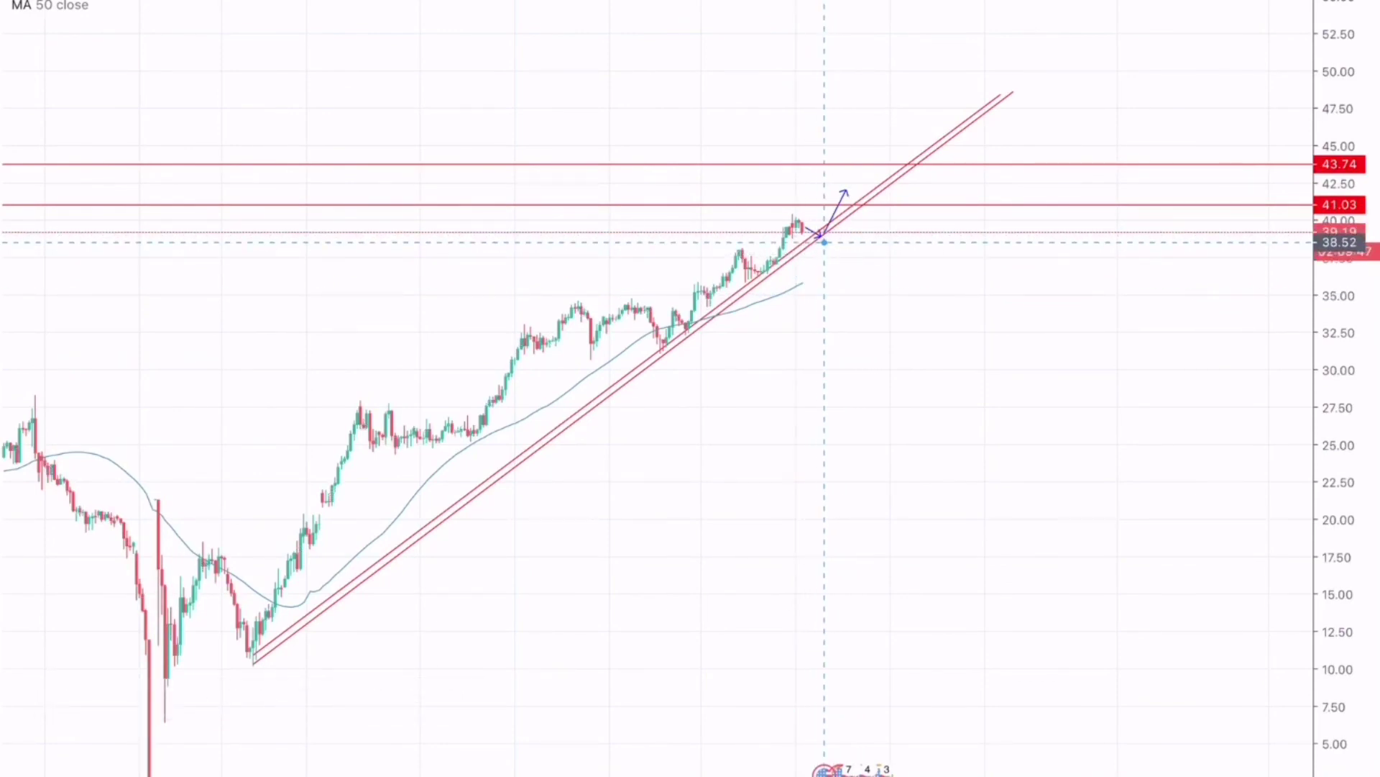
pyautogui.click(825, 242)
pyautogui.moveTo(824, 242)
pyautogui.mouseDown()
pyautogui.moveTo(829, 271)
pyautogui.moveTo(827, 240)
pyautogui.mouseUp()
pyautogui.moveTo(827, 120); pyautogui.dragTo(827, 214)
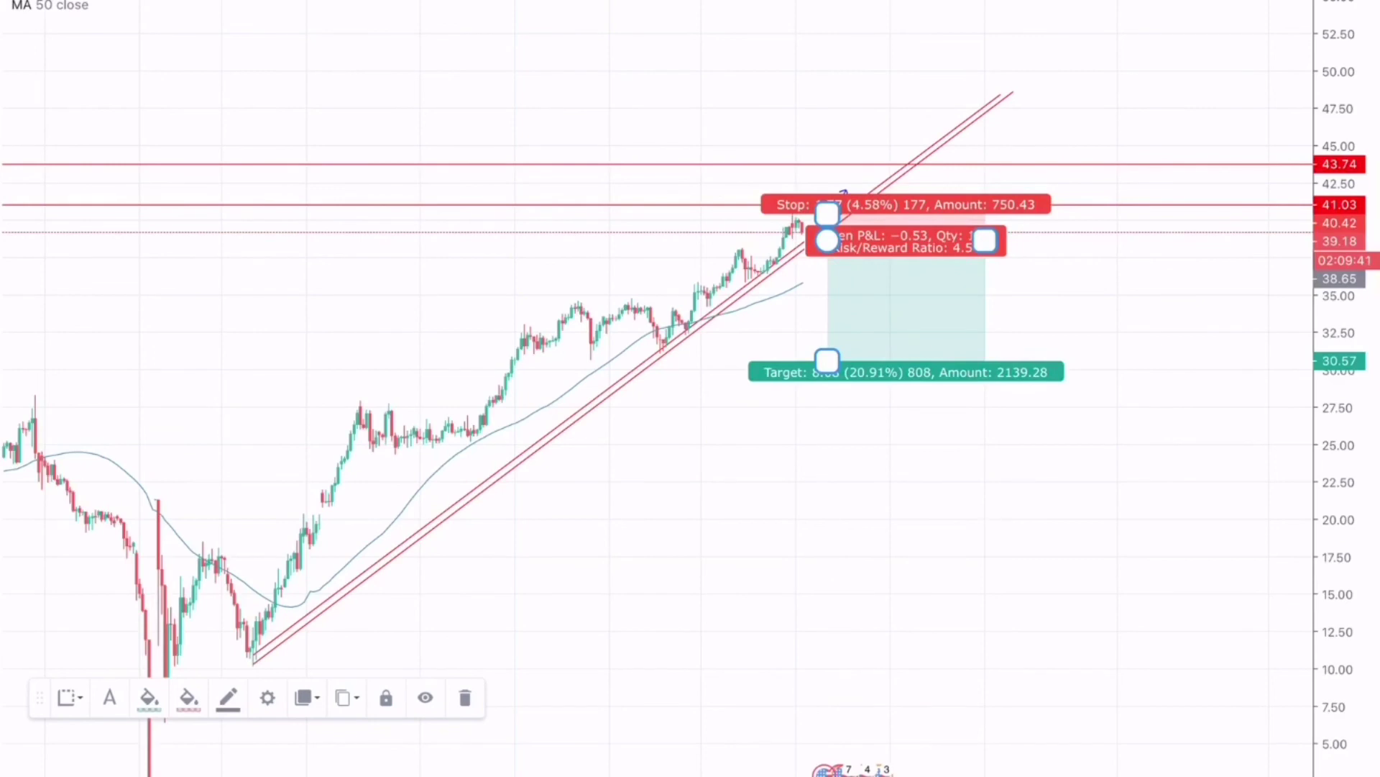
pyautogui.moveTo(827, 359); pyautogui.dragTo(827, 263)
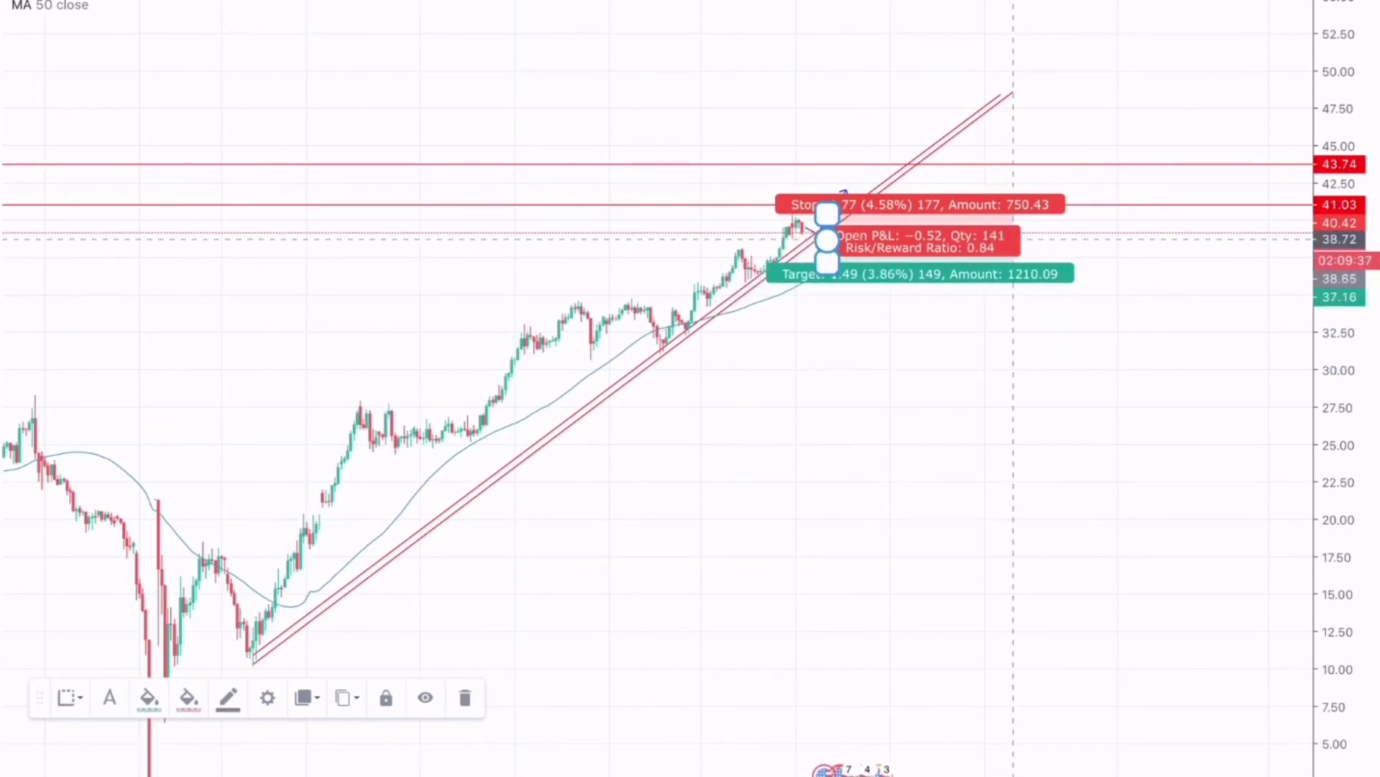
pyautogui.moveTo(985, 240); pyautogui.dragTo(1010, 240)
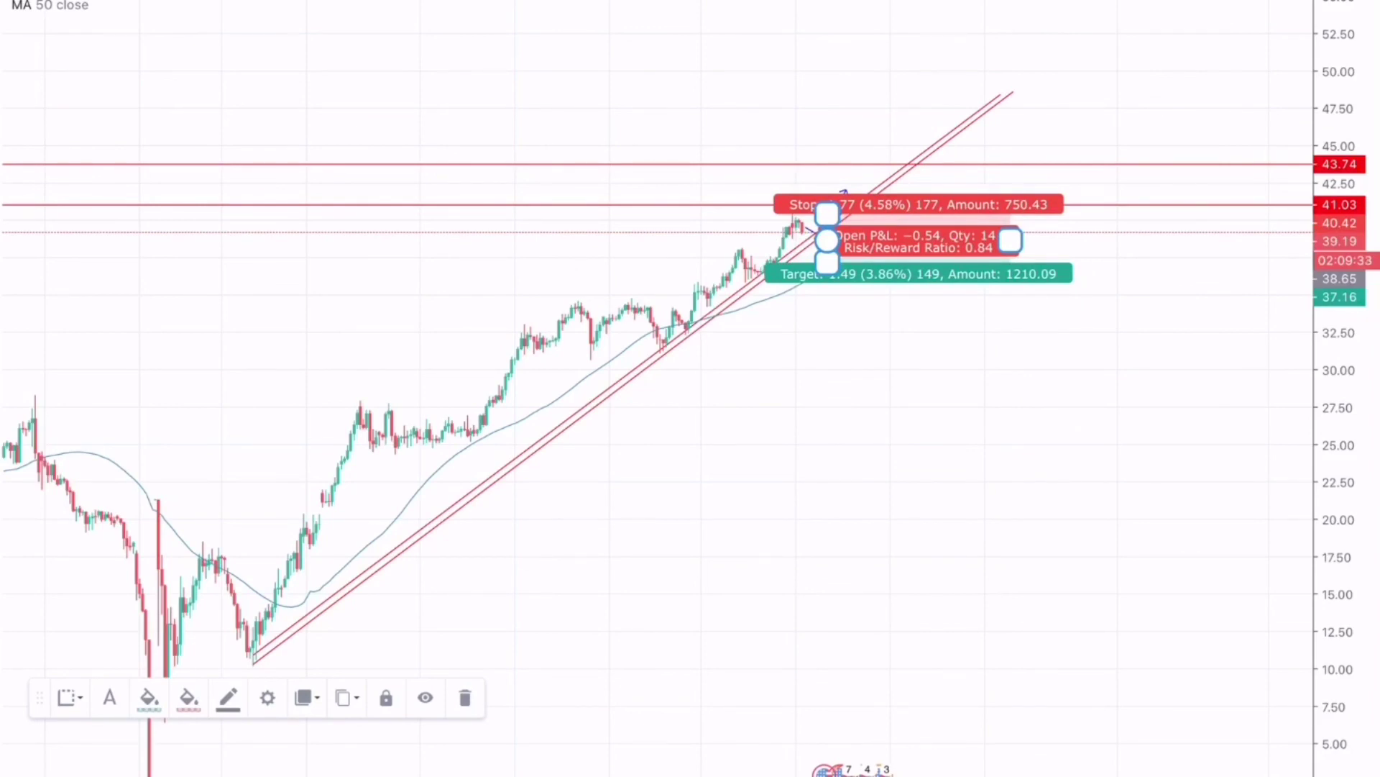
# Step: Lower the short position's target to about 31.33 and delete the position from the chart
pyautogui.moveTo(827, 263); pyautogui.dragTo(827, 349)
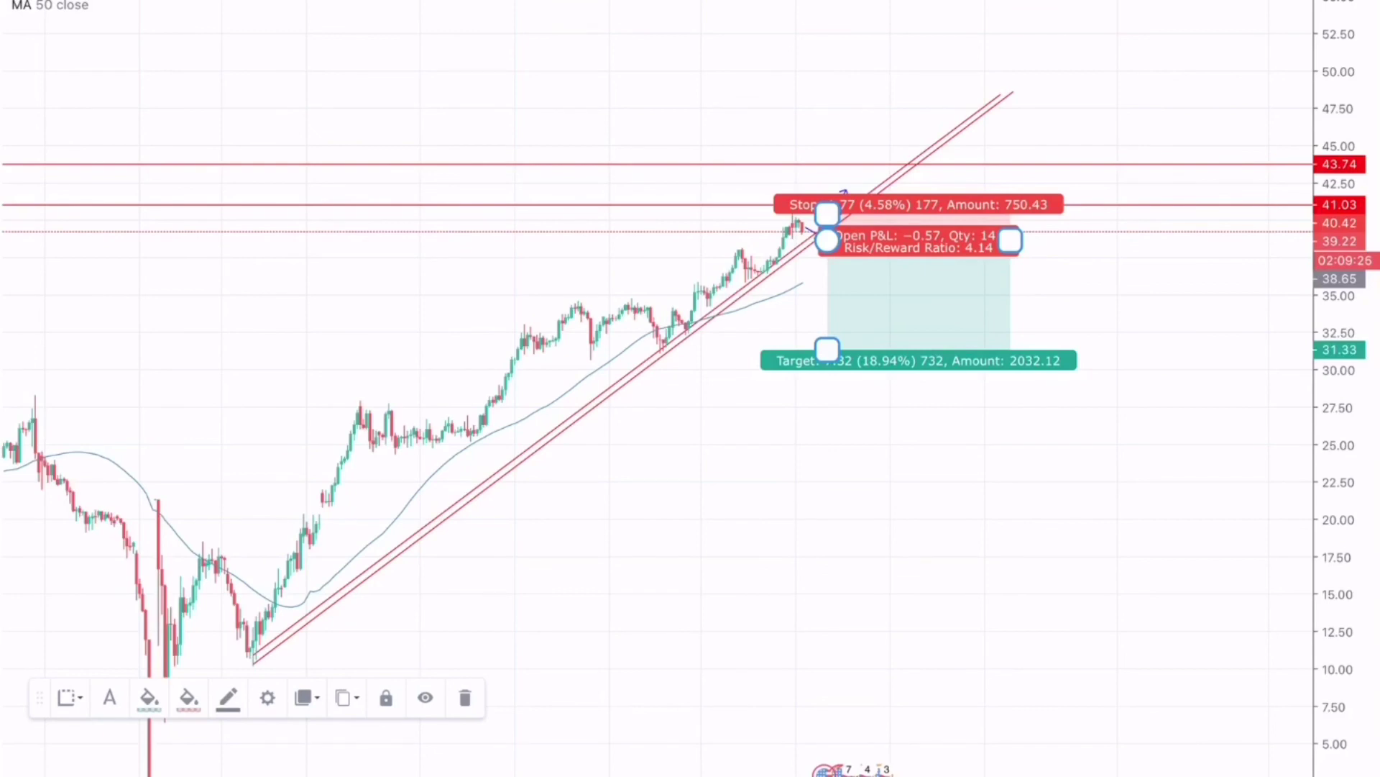
pyautogui.click(465, 697)
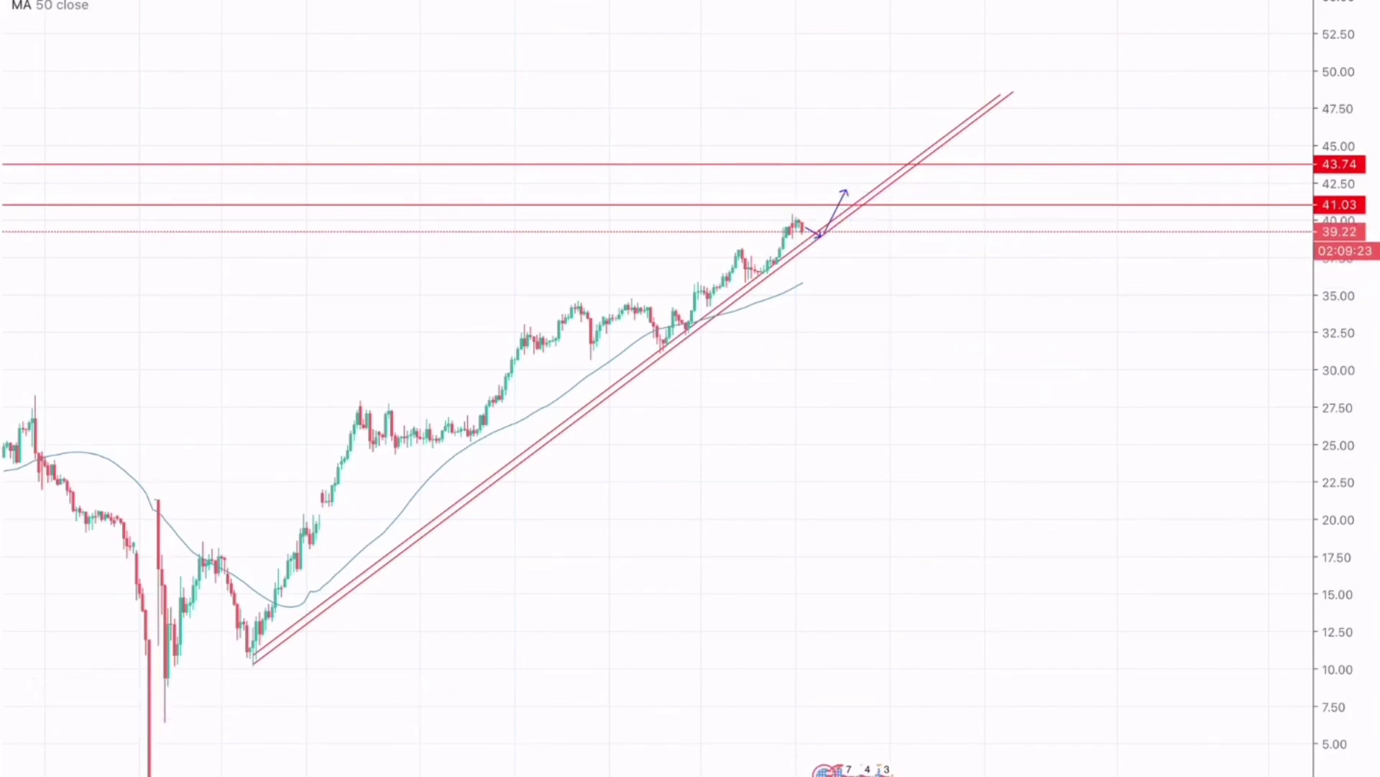